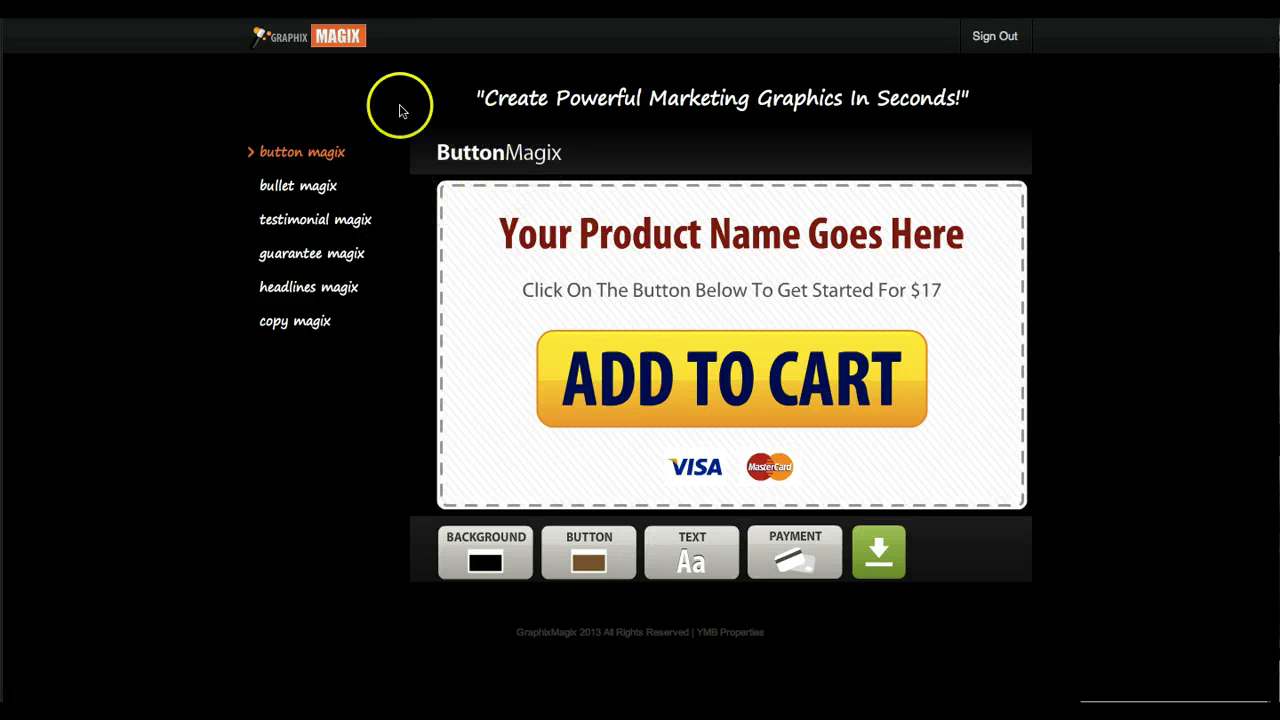
# Scroll the GraphixMagix sales thread down to the Developers License Add to Cart box.
pyautogui.click(324, 156)
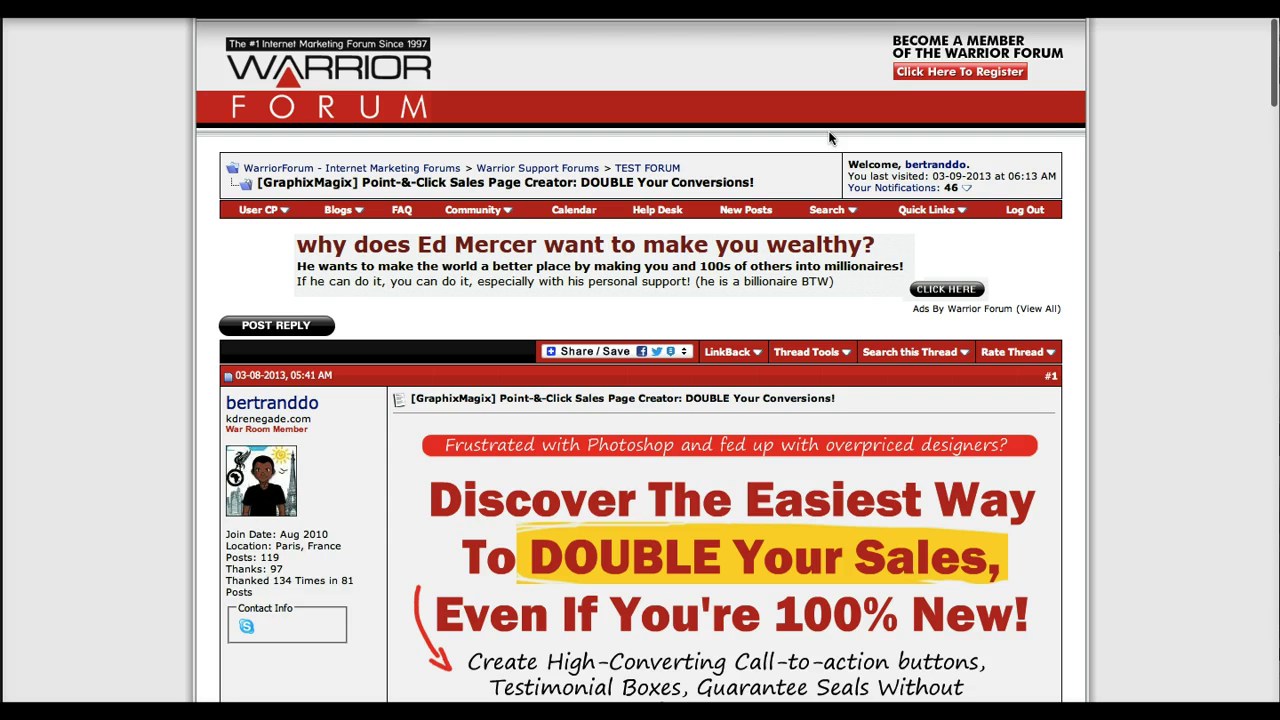
pyautogui.scroll(-5, 935, 237)
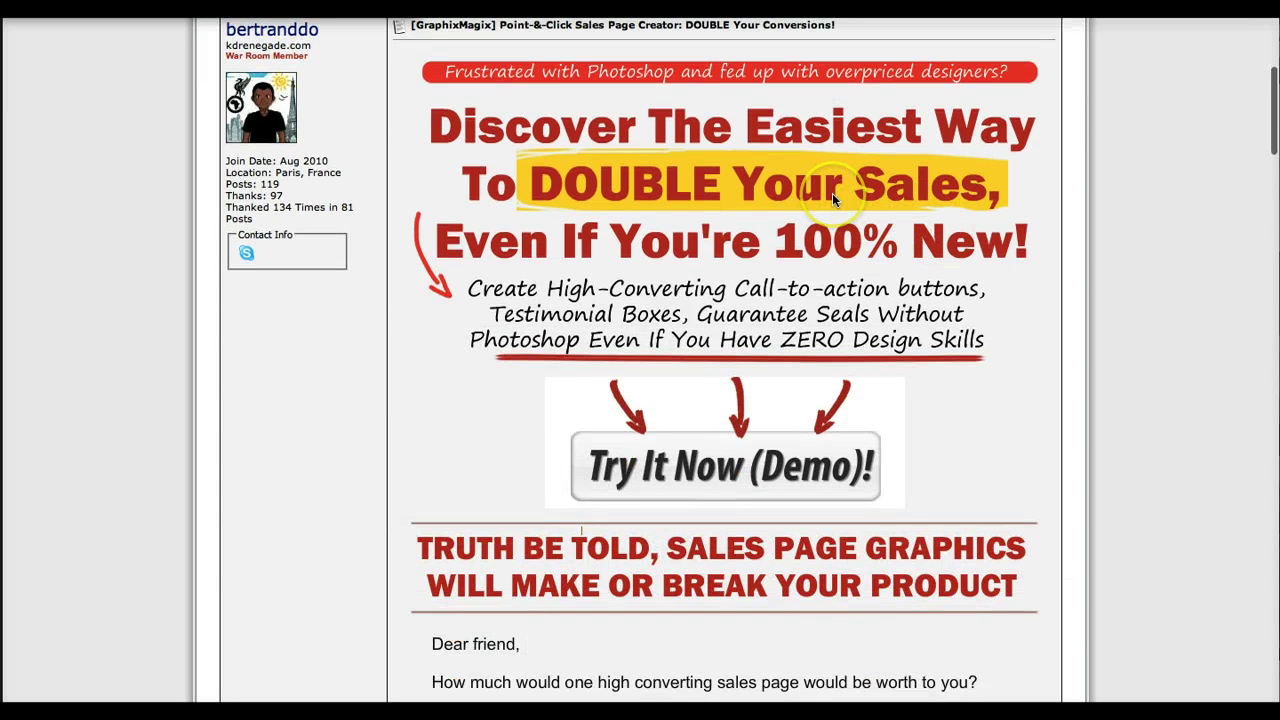
pyautogui.scroll(1, 833, 198)
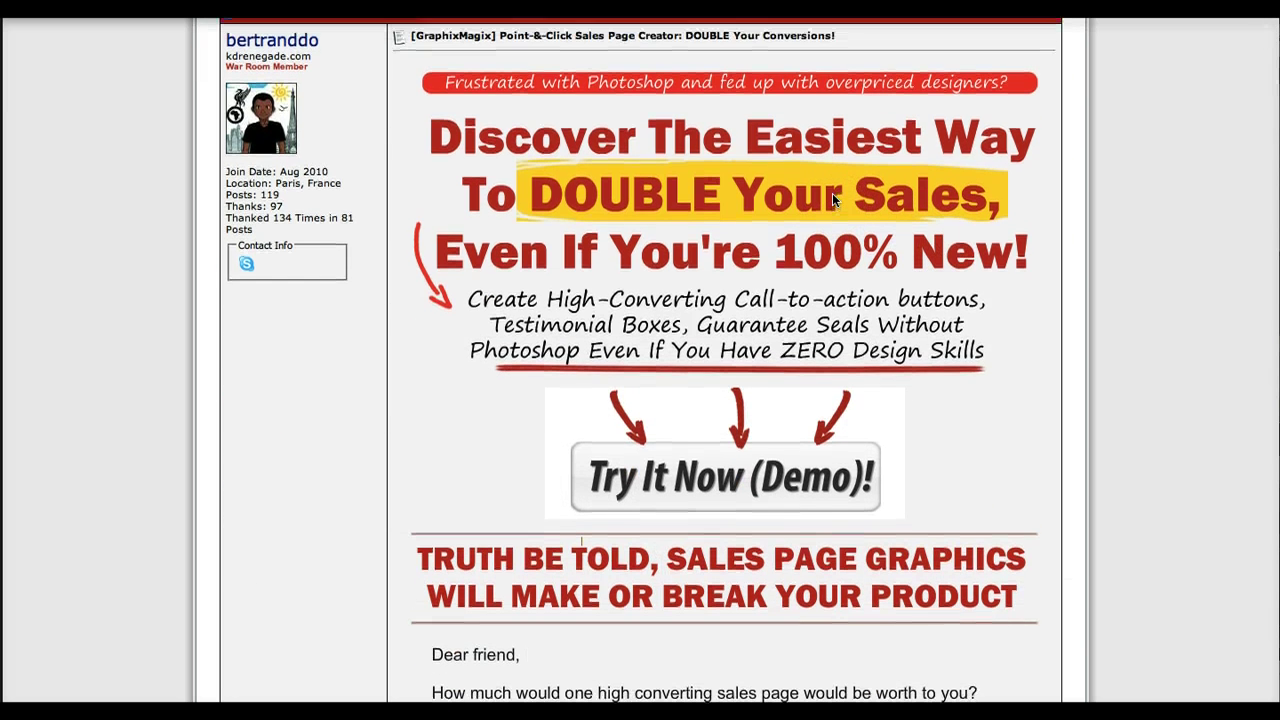
pyautogui.scroll(-2, 980, 218)
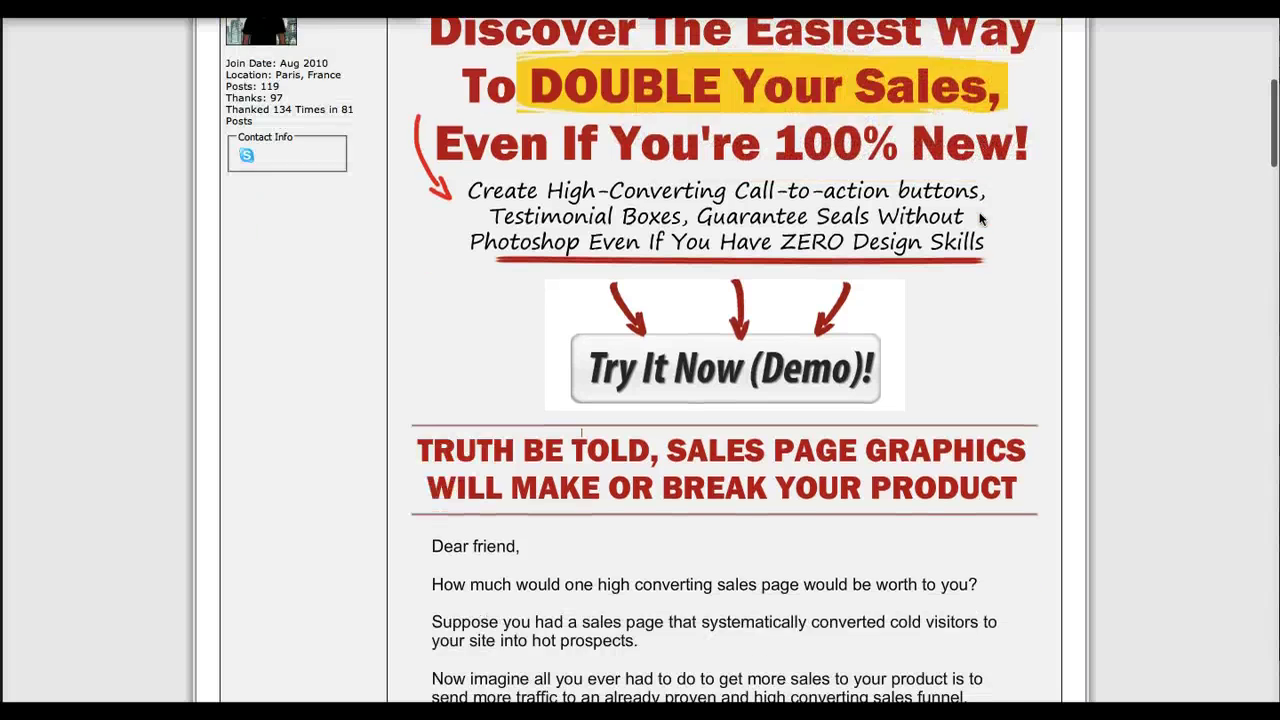
pyautogui.scroll(-6, 980, 218)
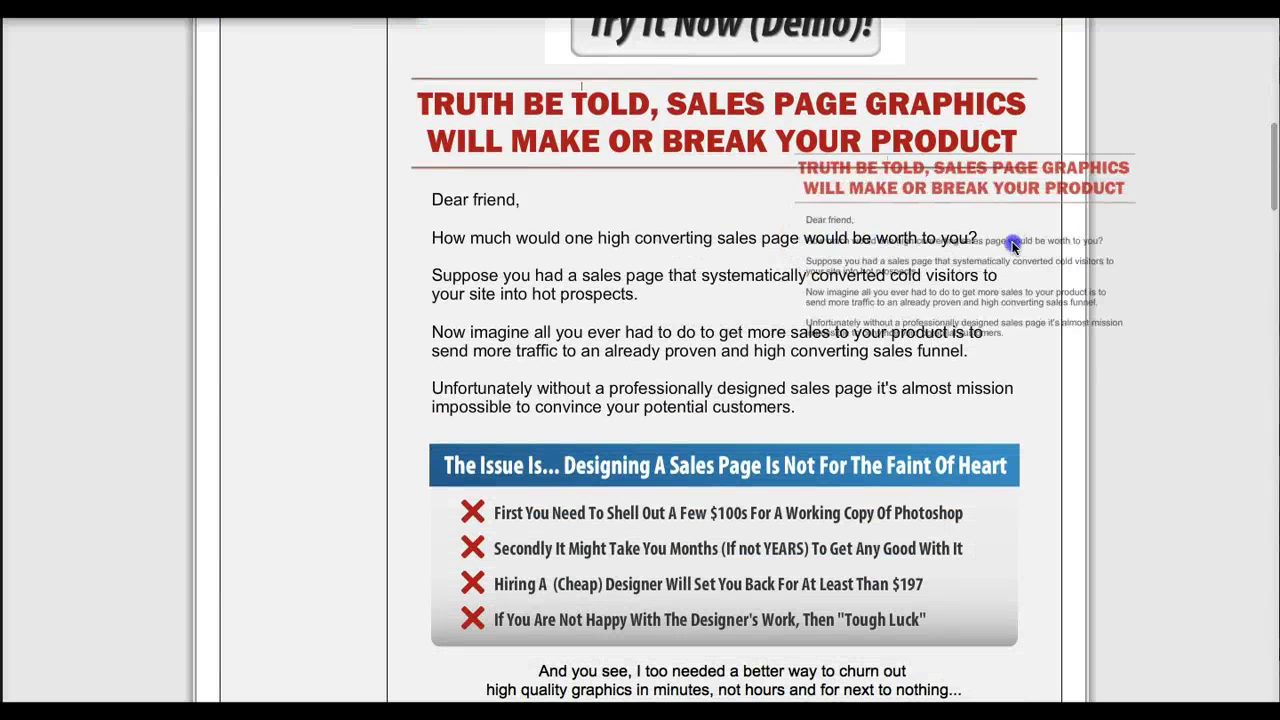
pyautogui.scroll(-5, 896, 281)
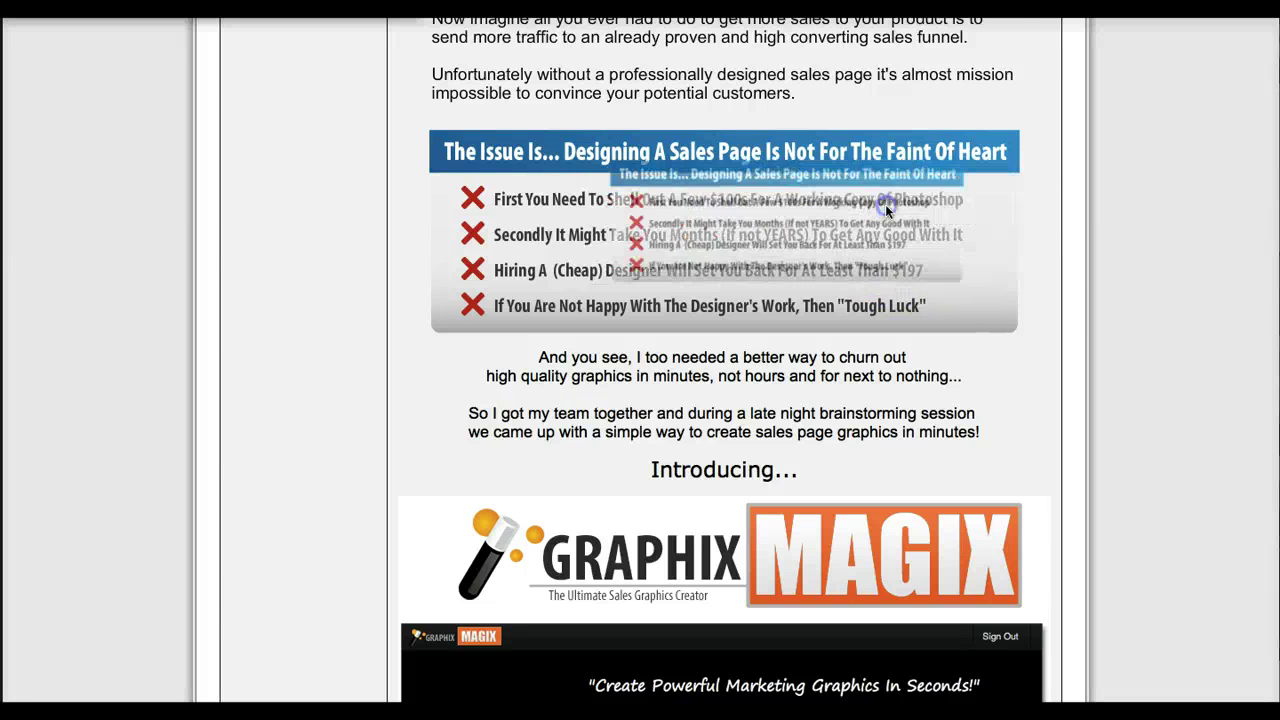
pyautogui.scroll(-1, 885, 204)
pyautogui.scroll(-15, 885, 204)
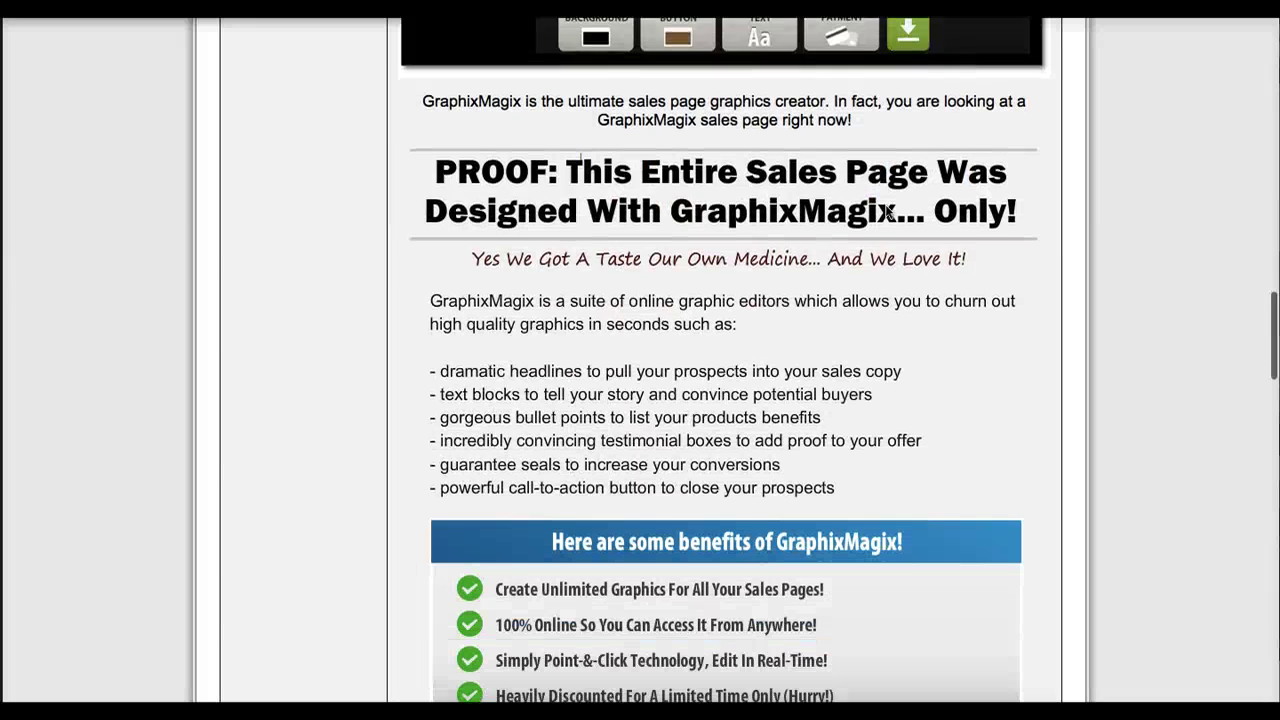
pyautogui.scroll(-6, 937, 300)
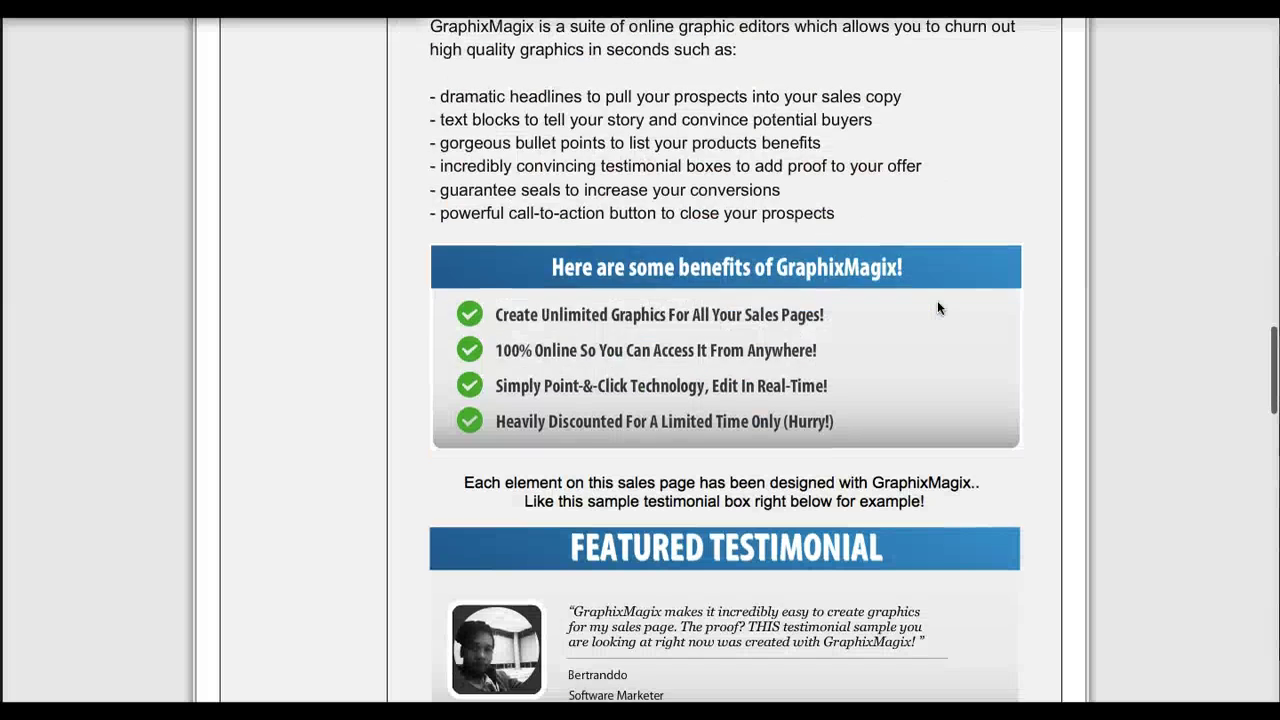
pyautogui.scroll(-3, 938, 219)
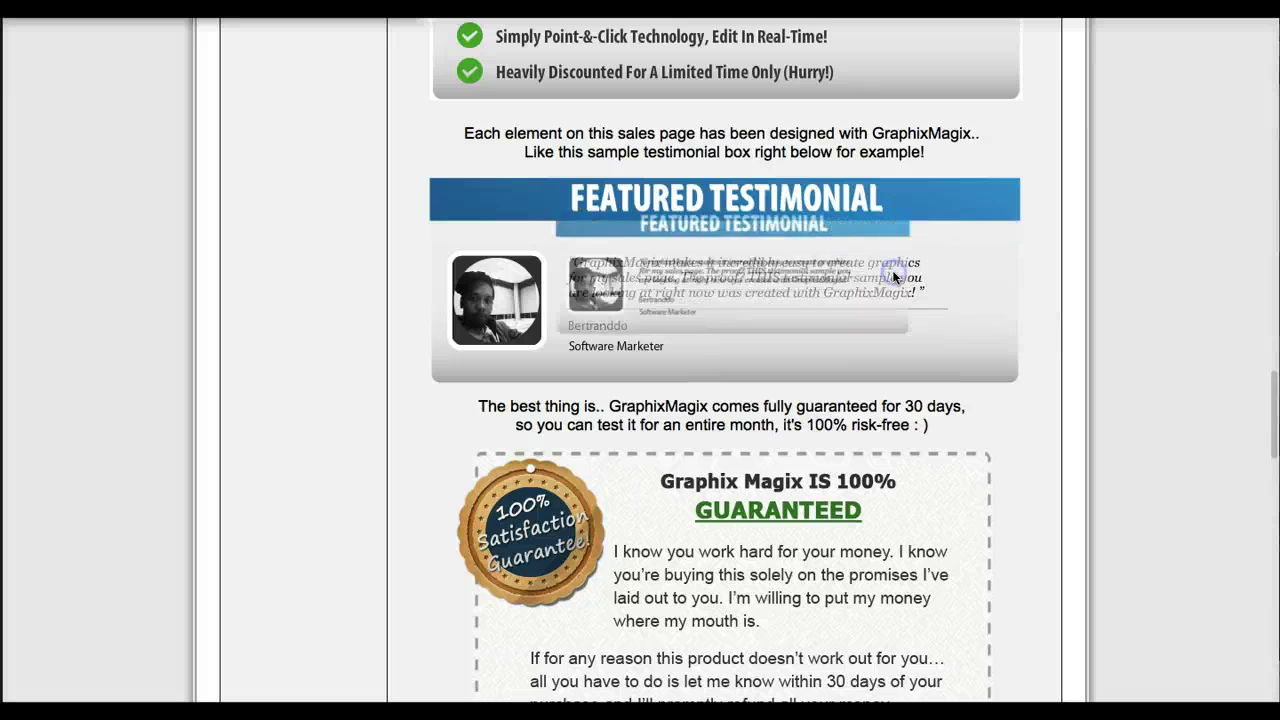
pyautogui.scroll(-3, 892, 272)
pyautogui.scroll(-2, 893, 277)
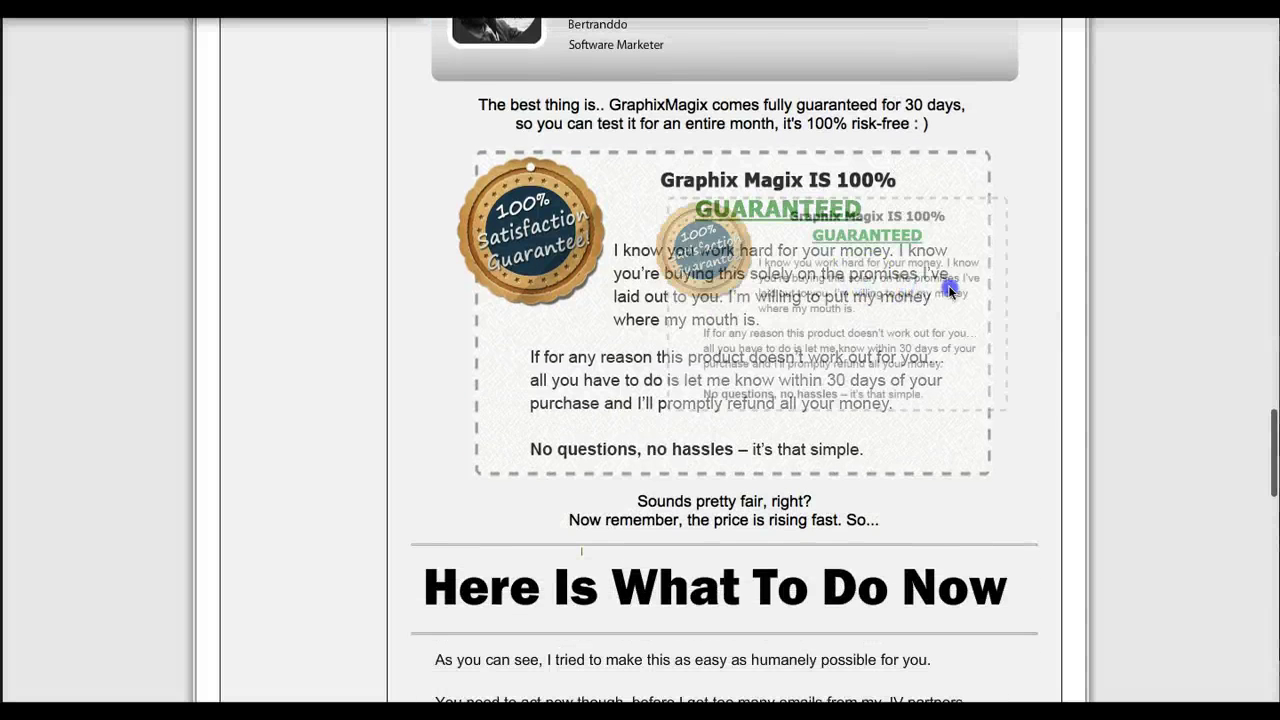
pyautogui.scroll(-6, 975, 293)
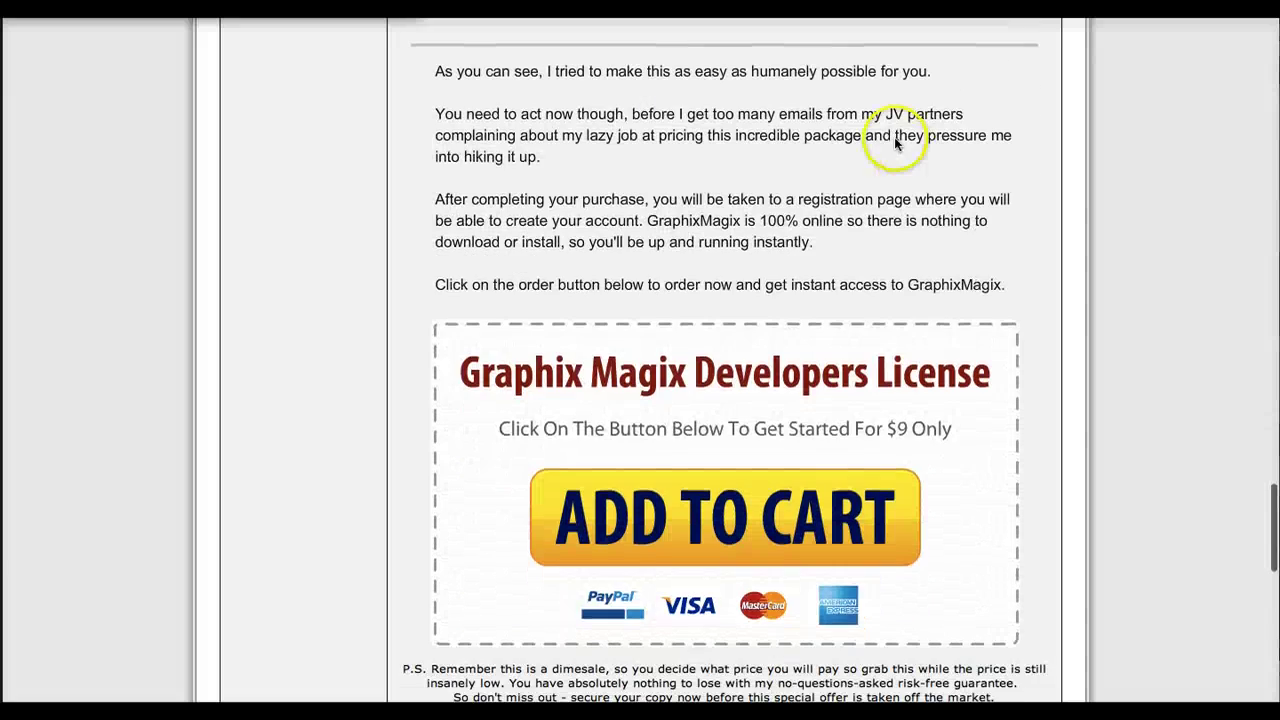
pyautogui.scroll(2, 737, 198)
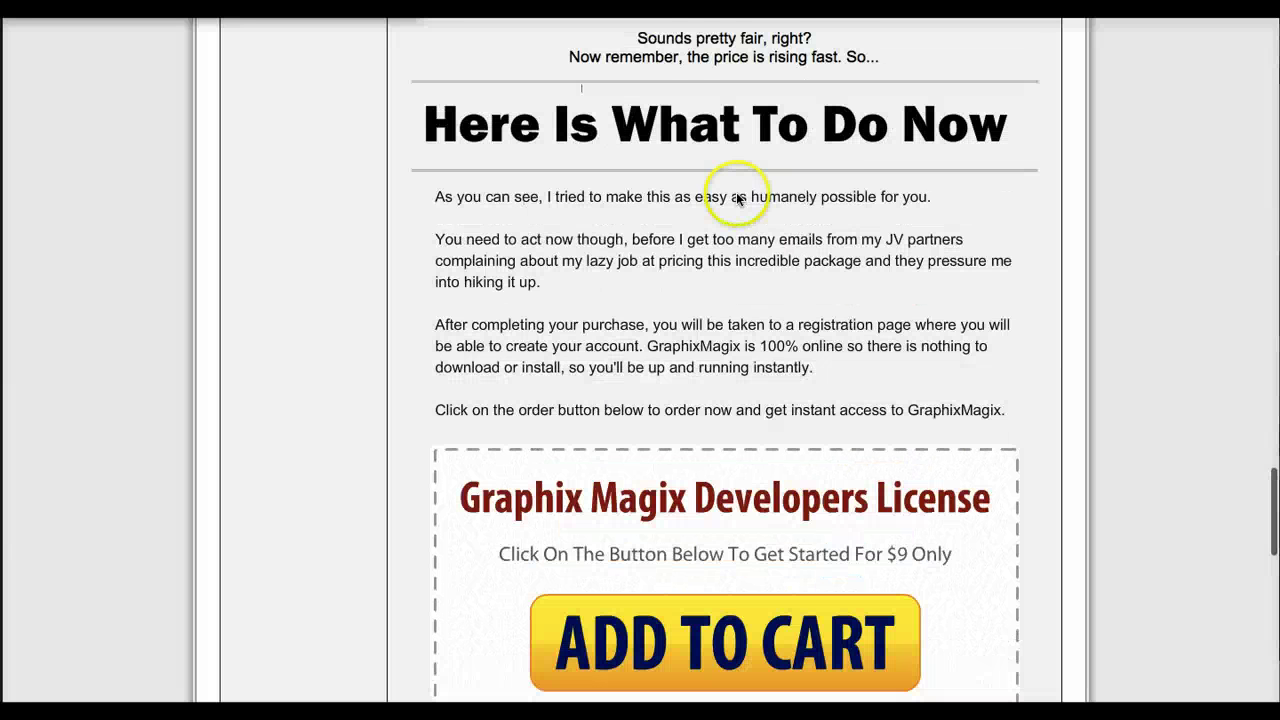
pyautogui.scroll(-3, 882, 317)
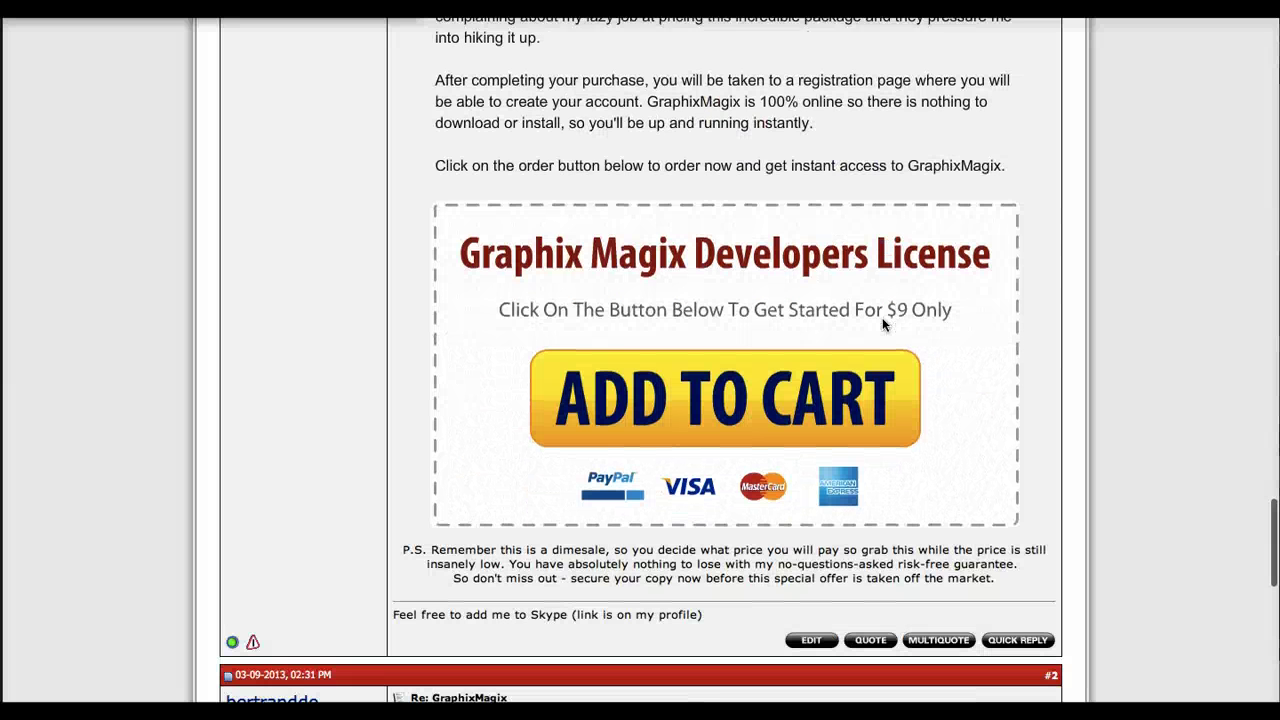
pyautogui.click(813, 358)
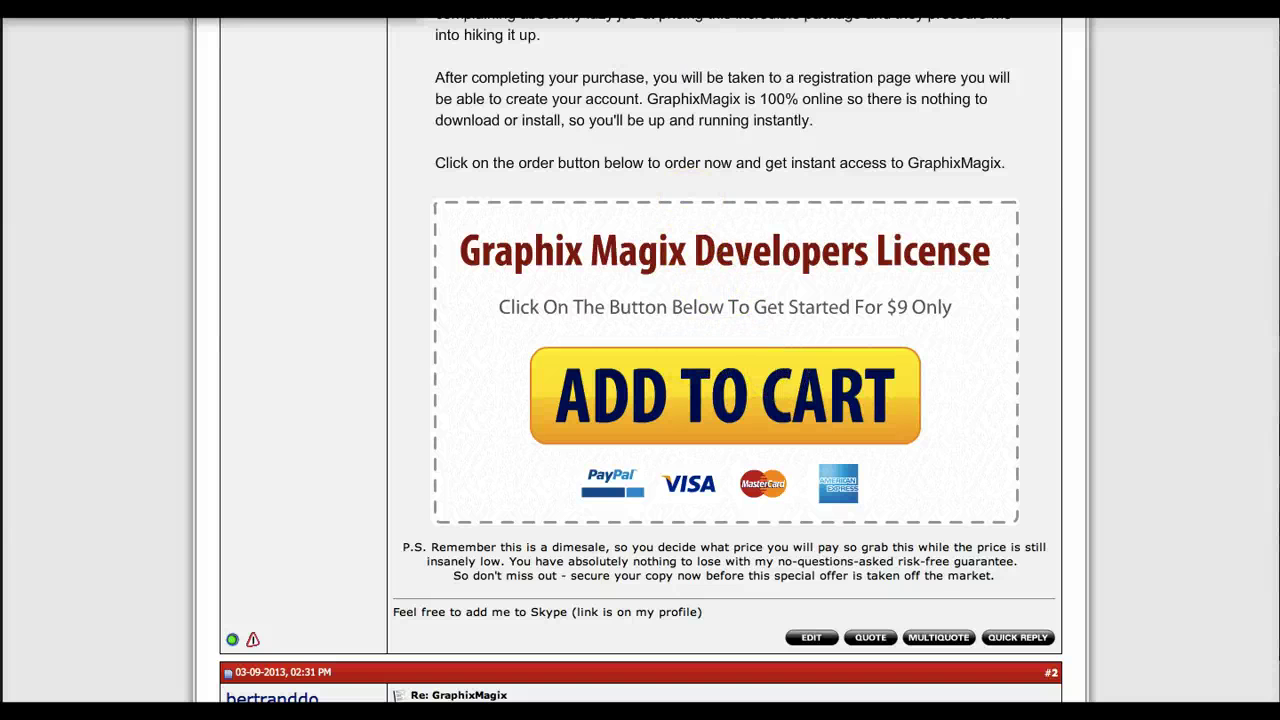
pyautogui.scroll(15, 586, 286)
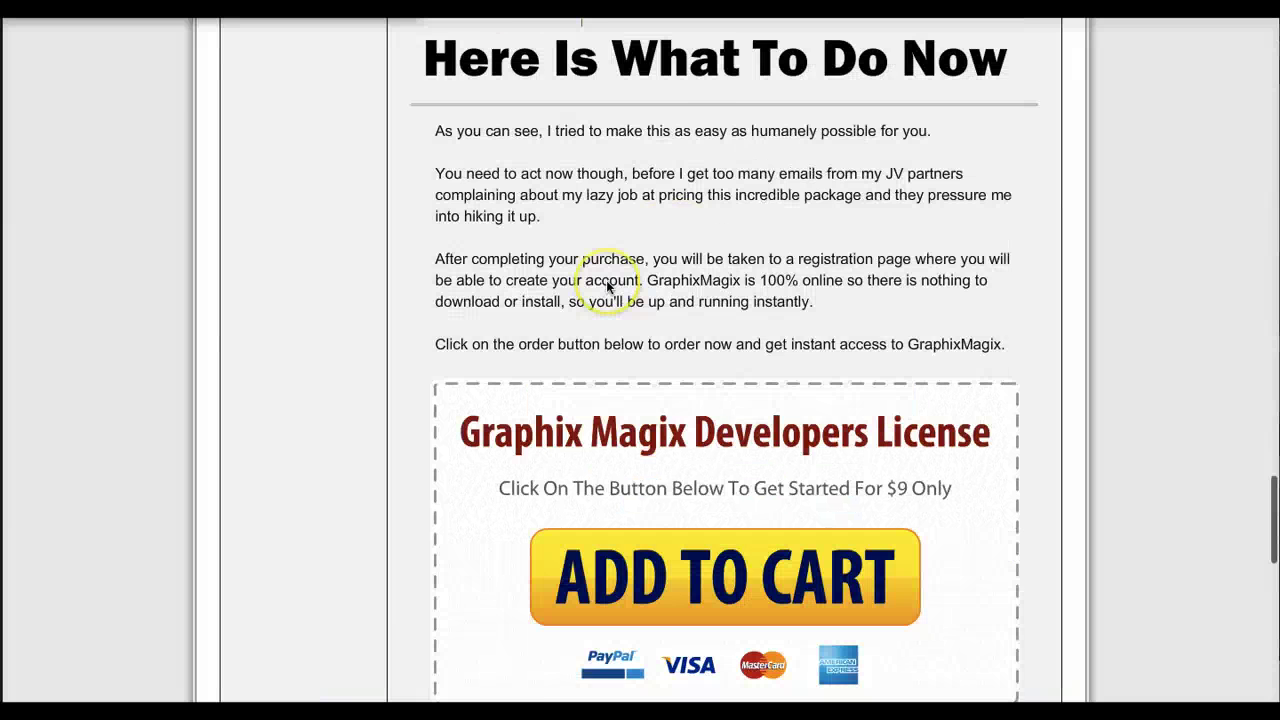
pyautogui.scroll(10, 606, 280)
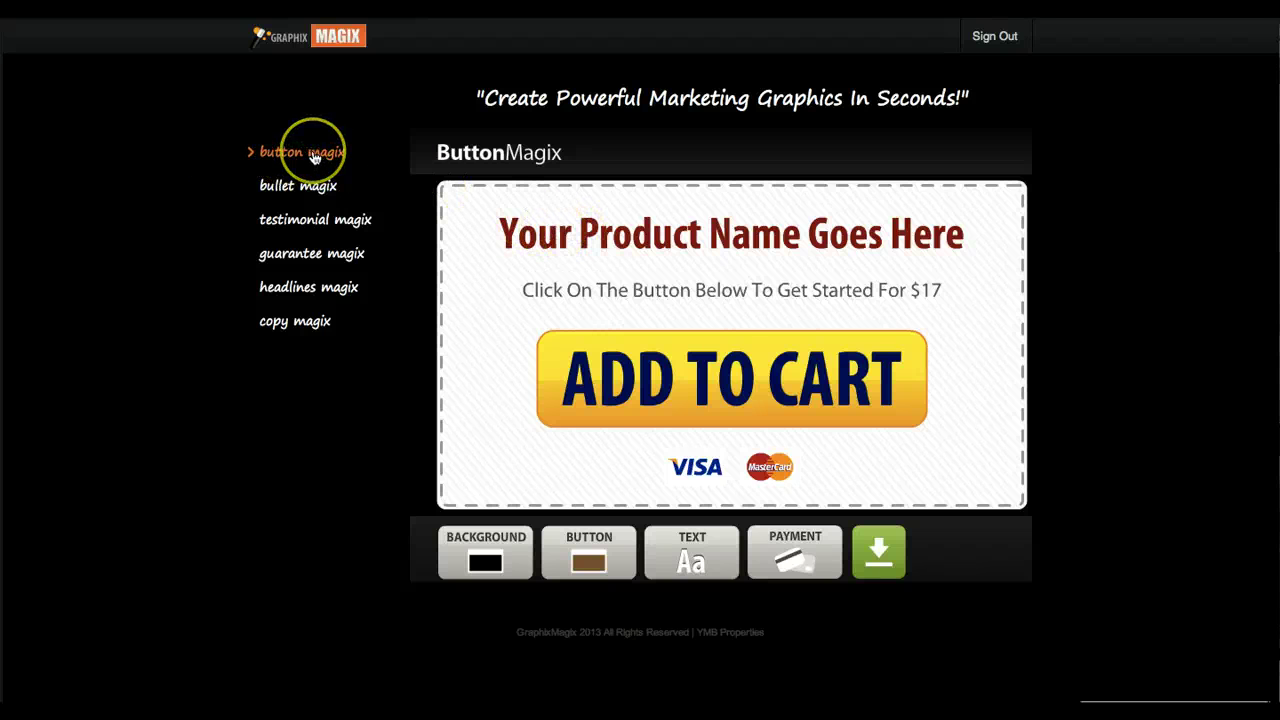
# Tour the BulletMagix, TestimonialMagix, GuaranteeMagix and HeadlinesMagix editors, then return to ButtonMagix.
pyautogui.click(308, 182)
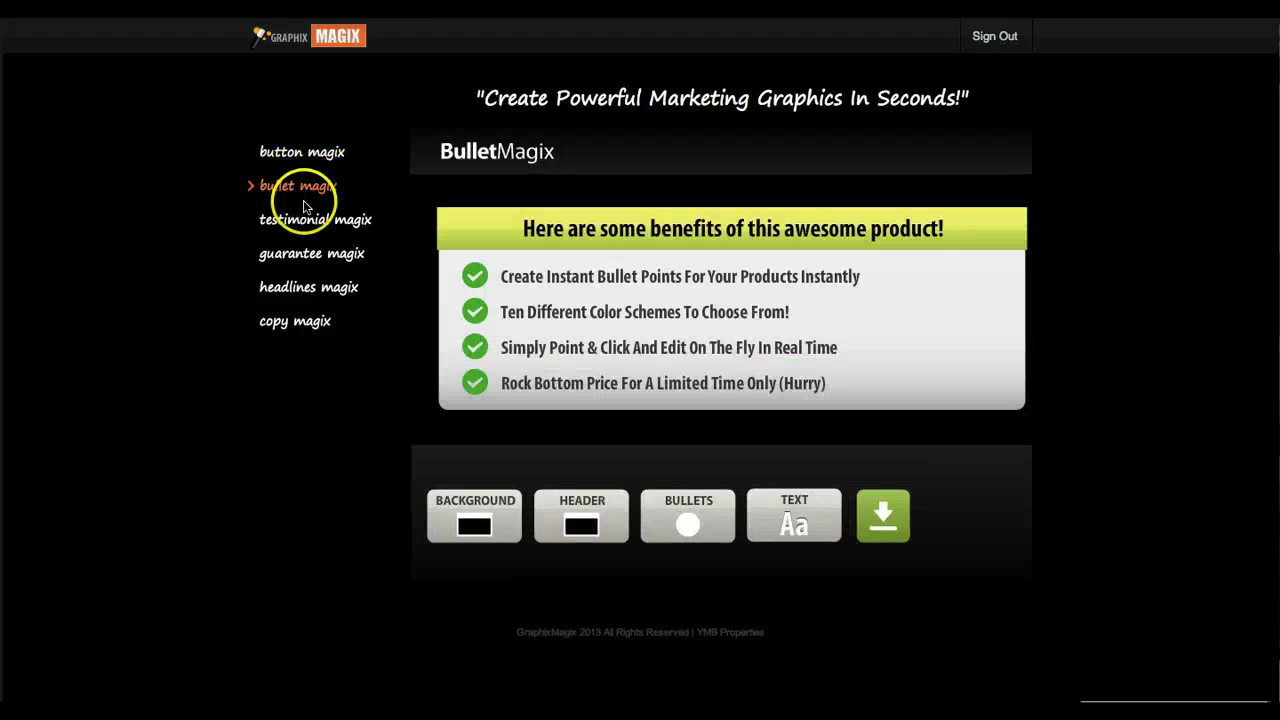
pyautogui.click(303, 222)
pyautogui.click(301, 258)
pyautogui.click(296, 216)
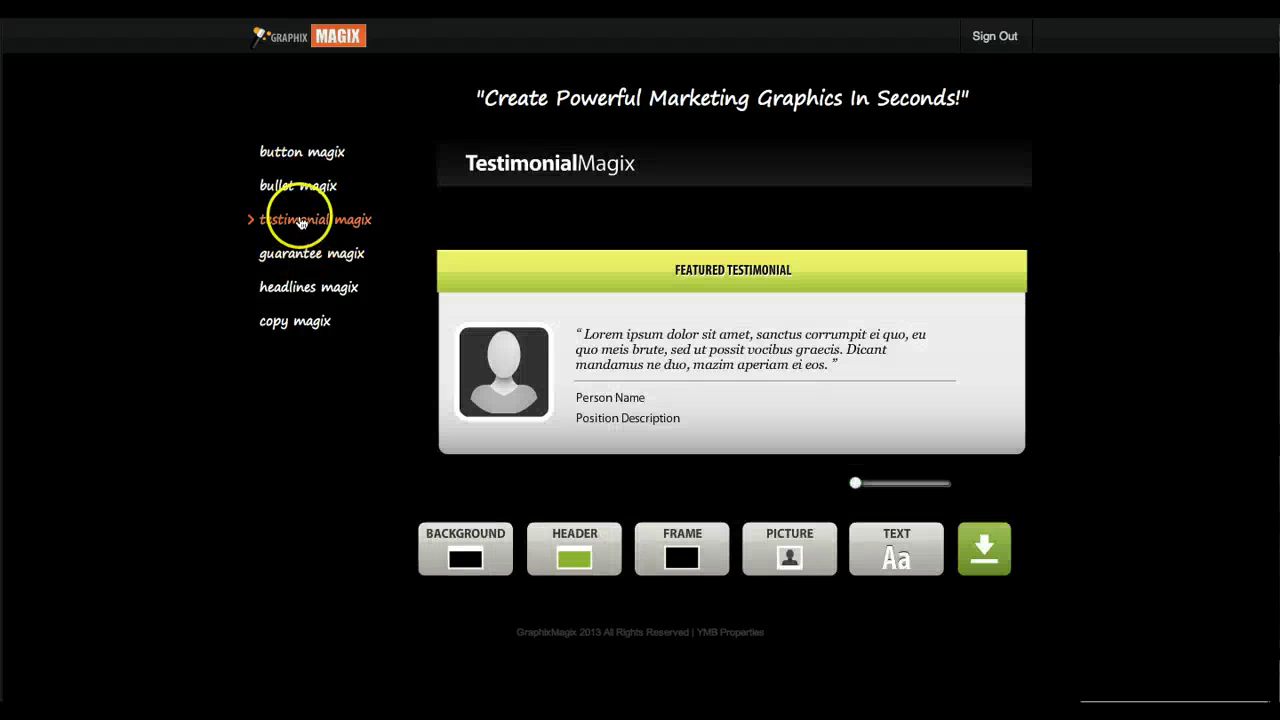
pyautogui.click(300, 182)
pyautogui.click(298, 228)
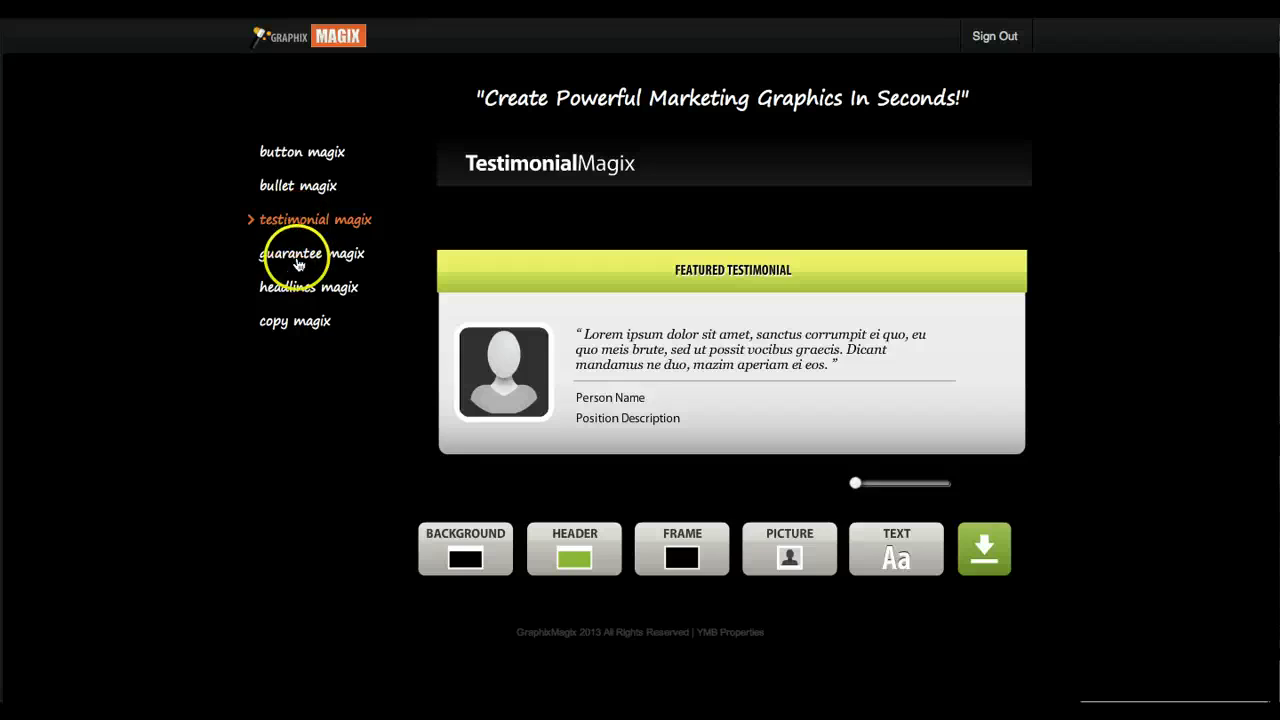
pyautogui.click(300, 289)
pyautogui.click(299, 191)
pyautogui.click(305, 155)
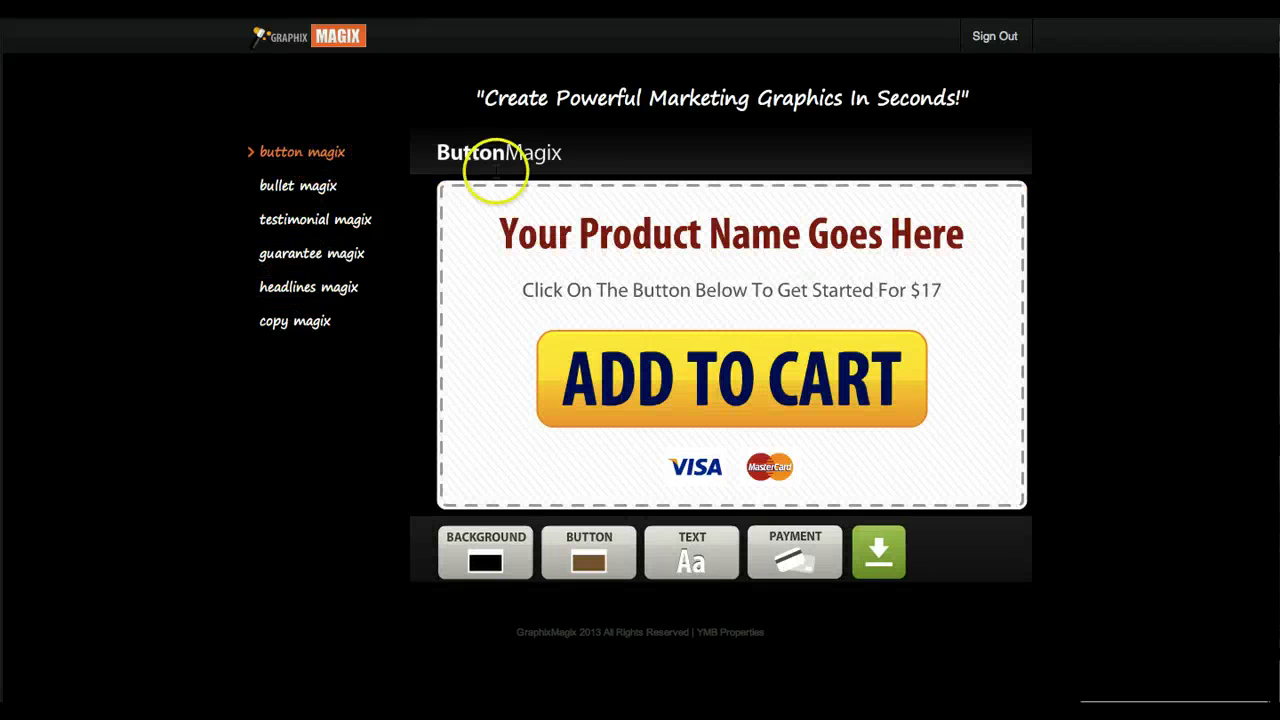
# Replace the placeholder product-name headline with 'LinkedIn Traffic Loophole'.
pyautogui.doubleClick(601, 220)
pyautogui.tripleClick(603, 222)
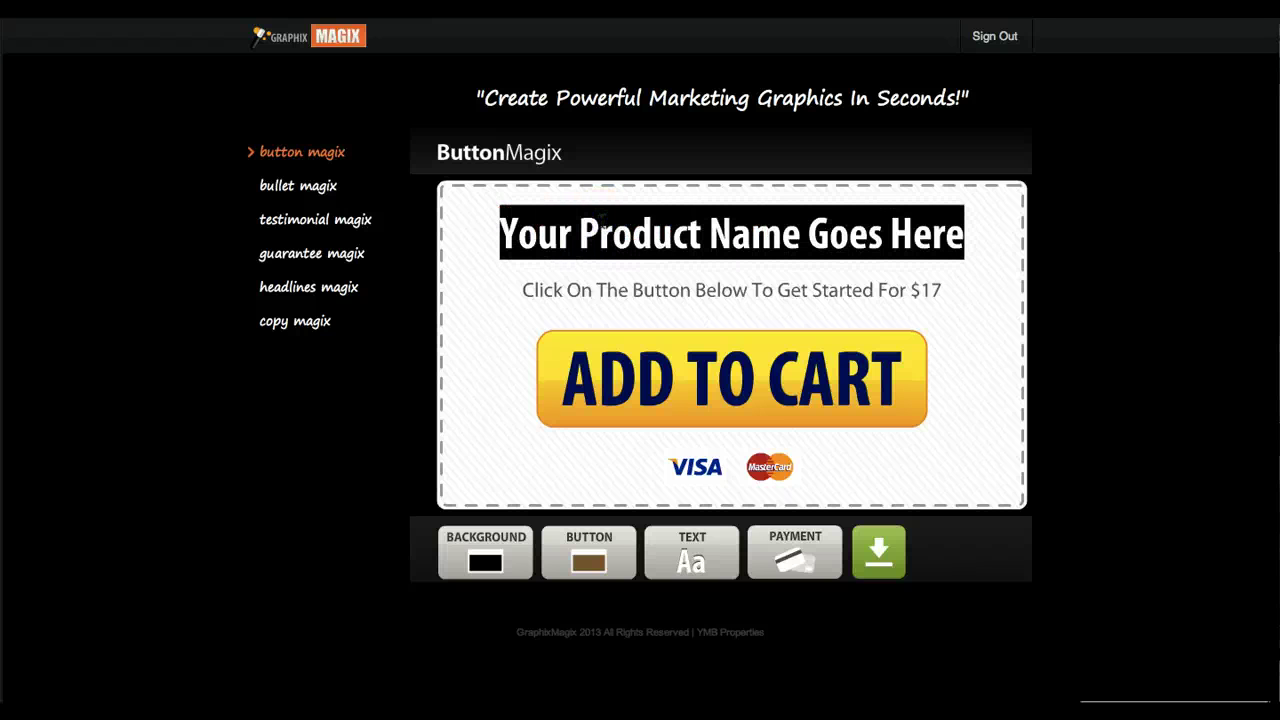
pyautogui.write('Lin')
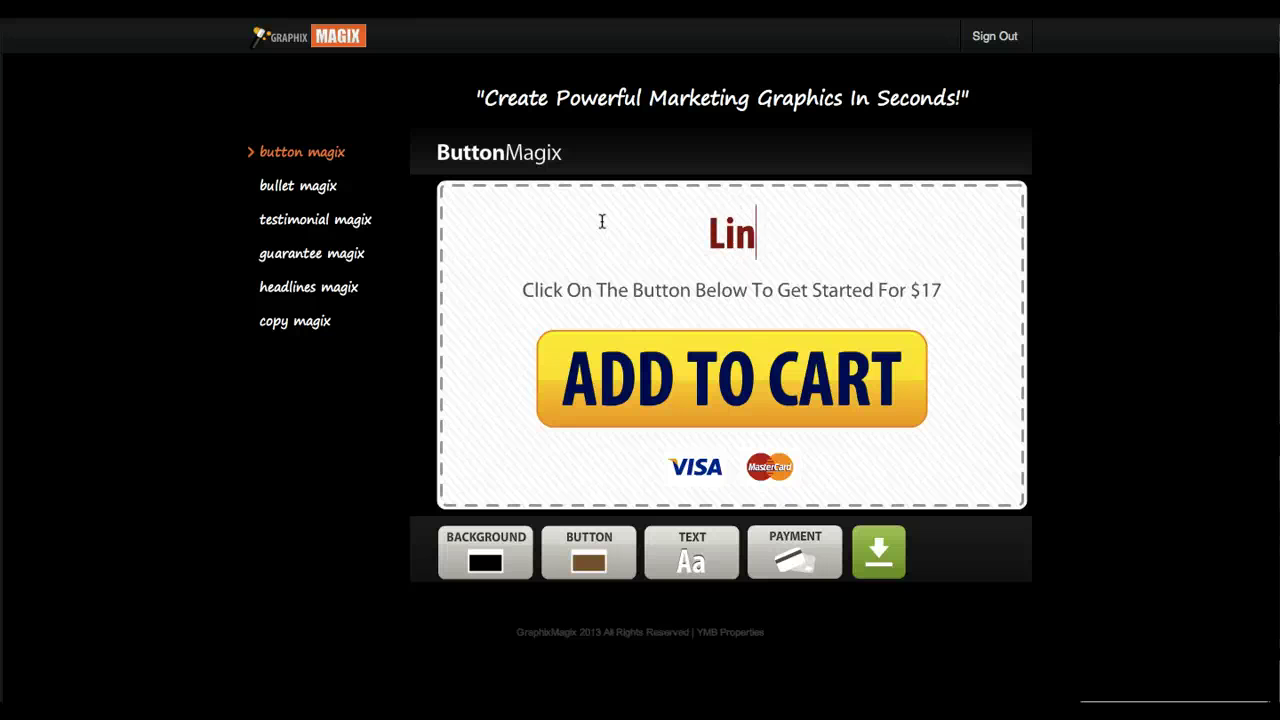
pyautogui.write('kedIn Traffic Lop')
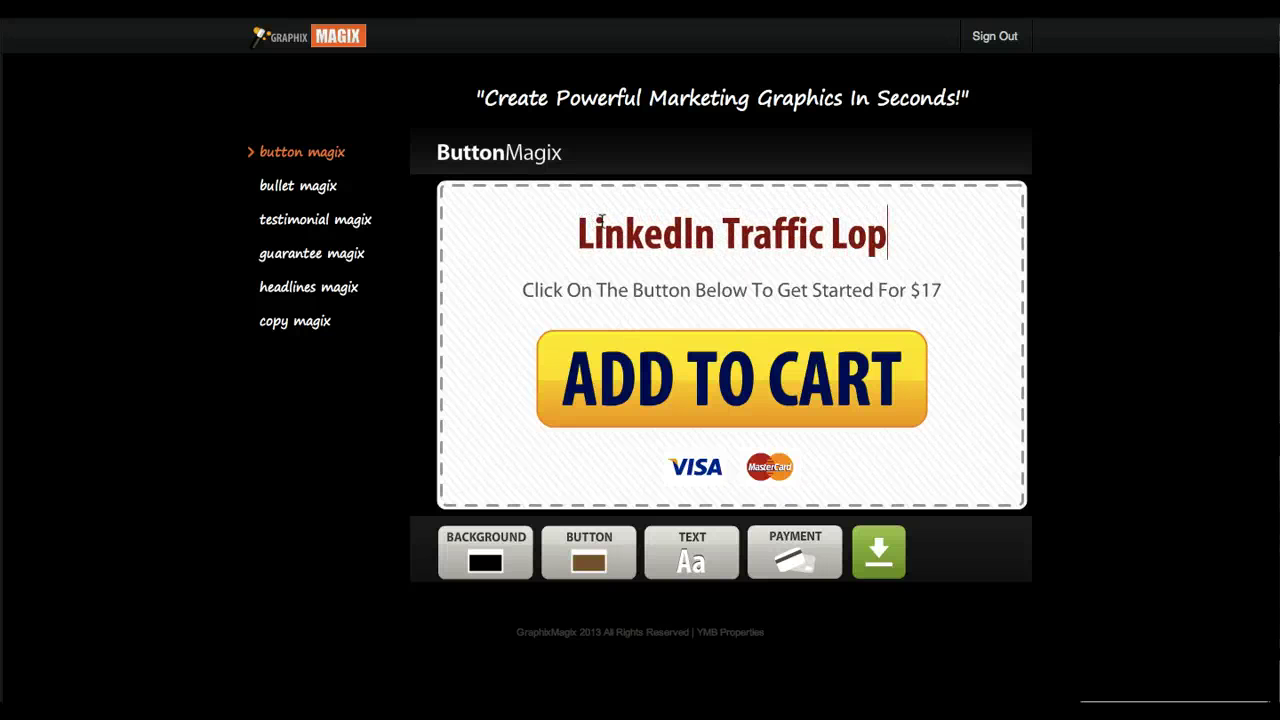
pyautogui.press('BackSpace')
pyautogui.write('ophole')
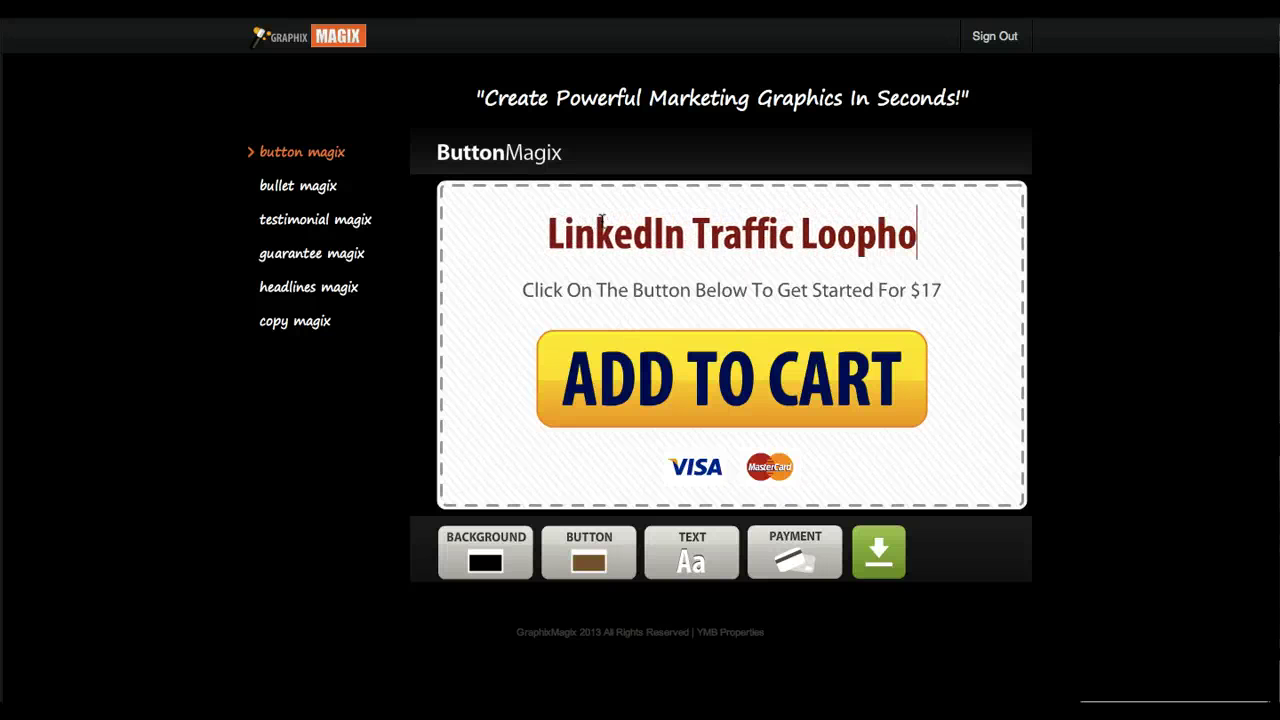
# Change the subheading price from $17 to $77 and the button text to BUY NOW.
pyautogui.tripleClick(588, 288)
pyautogui.click(590, 289)
pyautogui.click(787, 292)
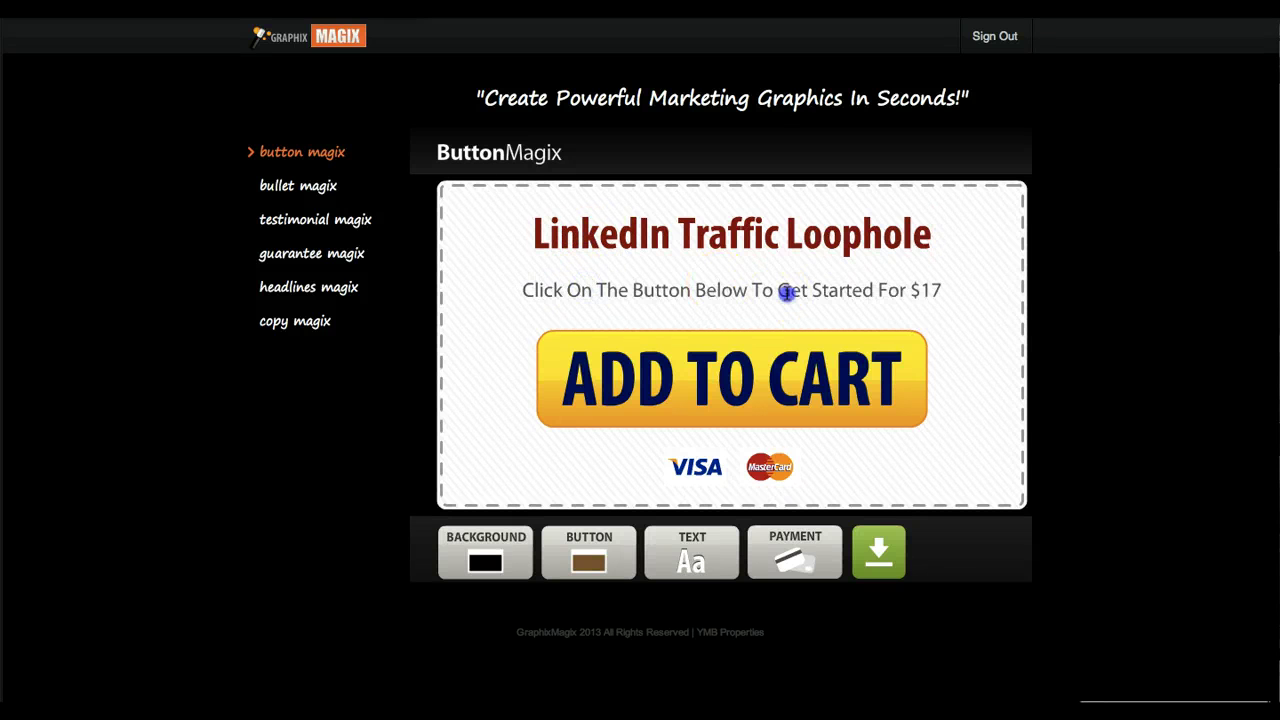
pyautogui.click(938, 291)
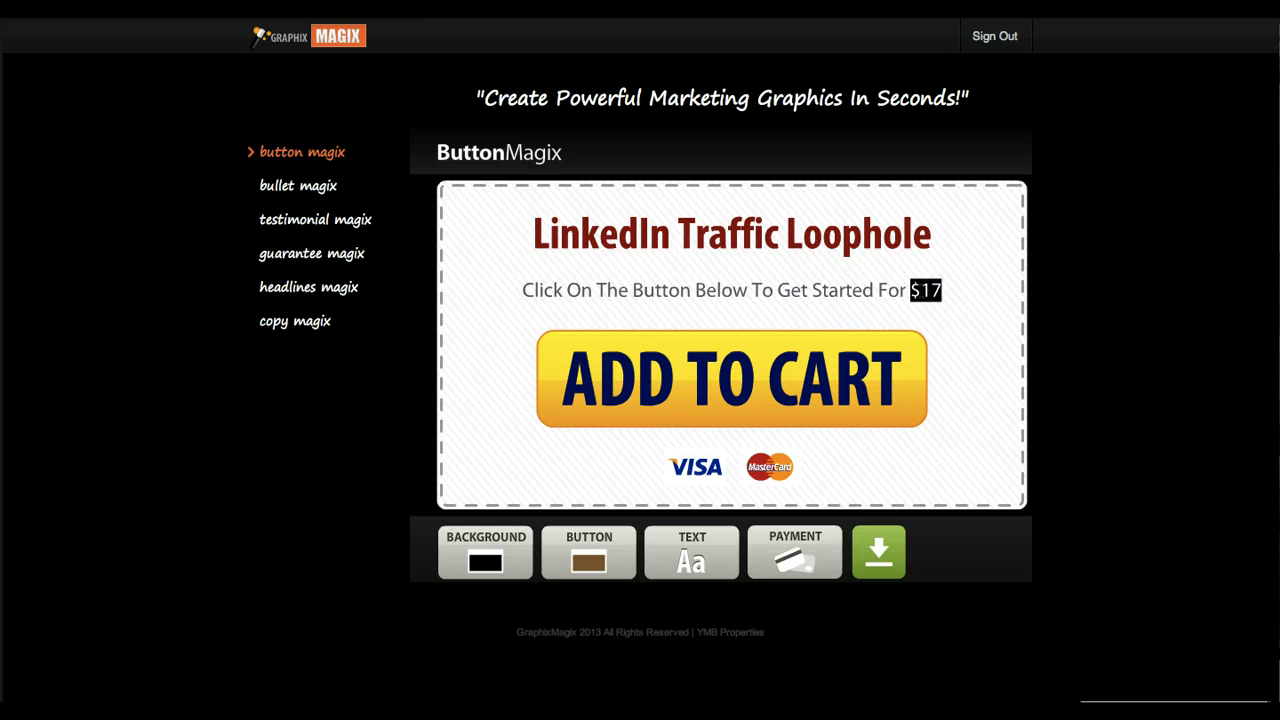
pyautogui.write('$77')
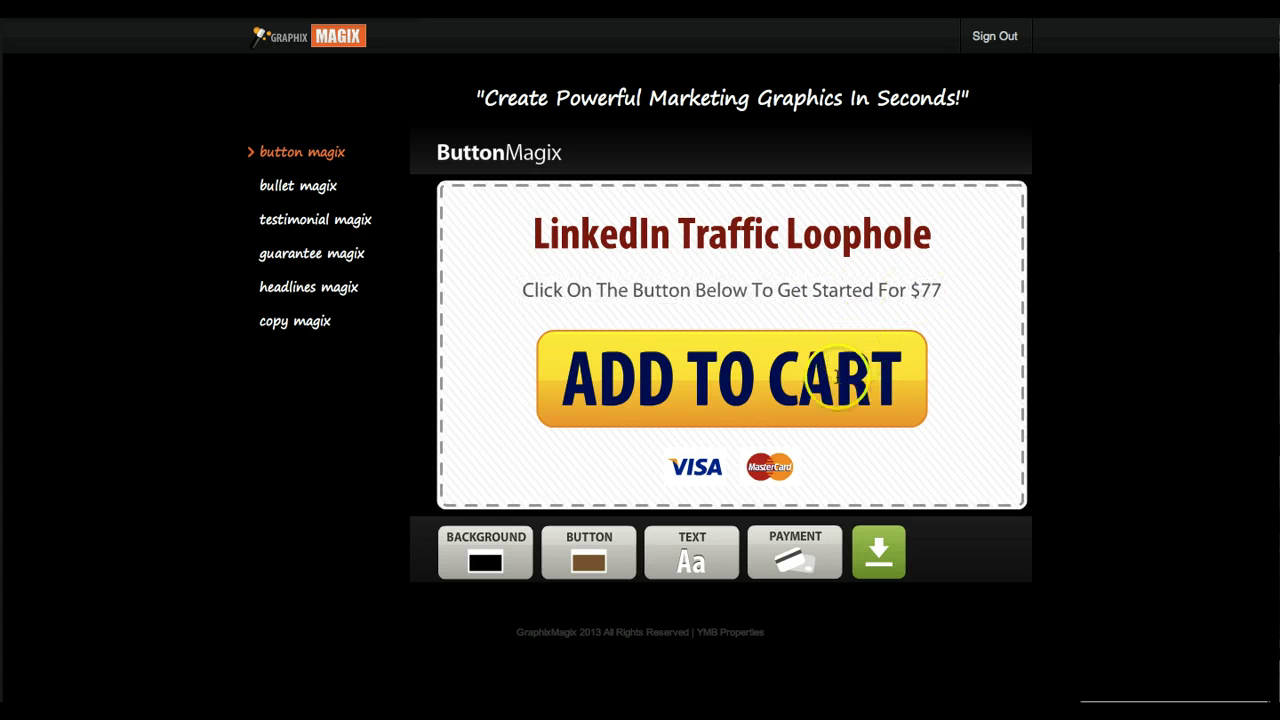
pyautogui.tripleClick(828, 380)
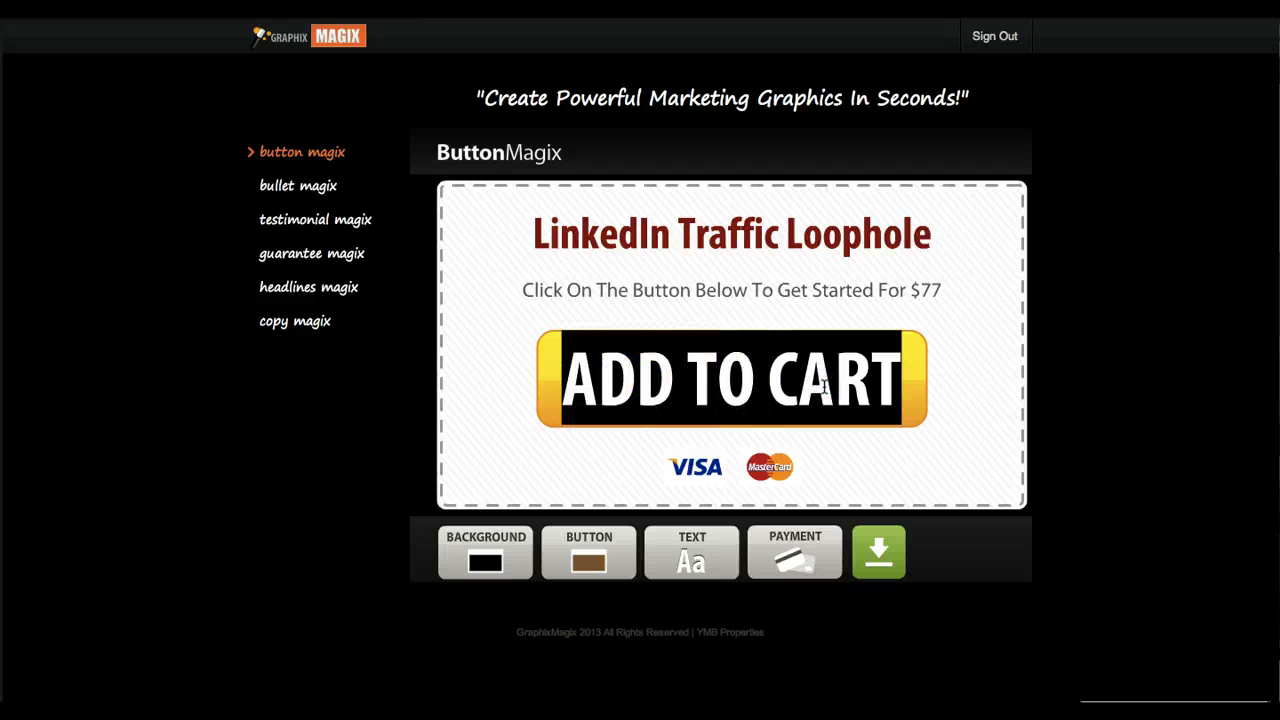
pyautogui.write('BUY NOW')
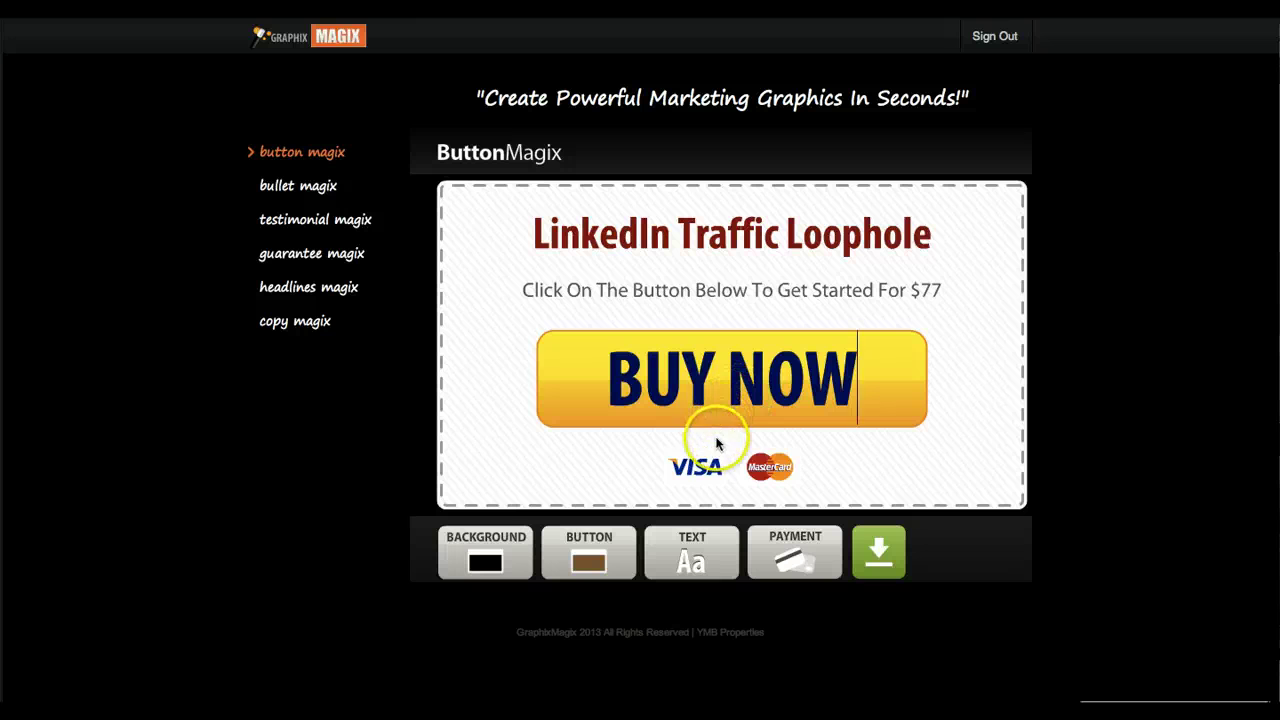
# Add PayPal and American Express logos alongside VISA and MasterCard.
pyautogui.click(788, 552)
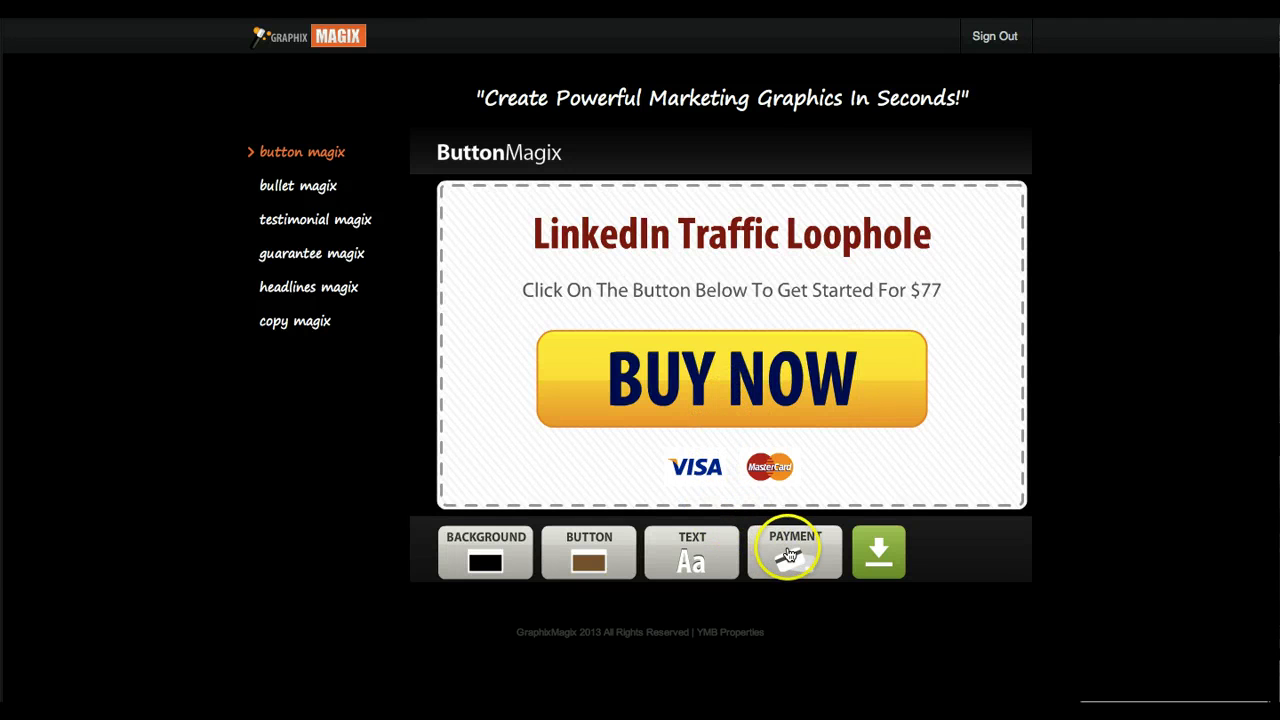
pyautogui.click(789, 553)
pyautogui.click(790, 555)
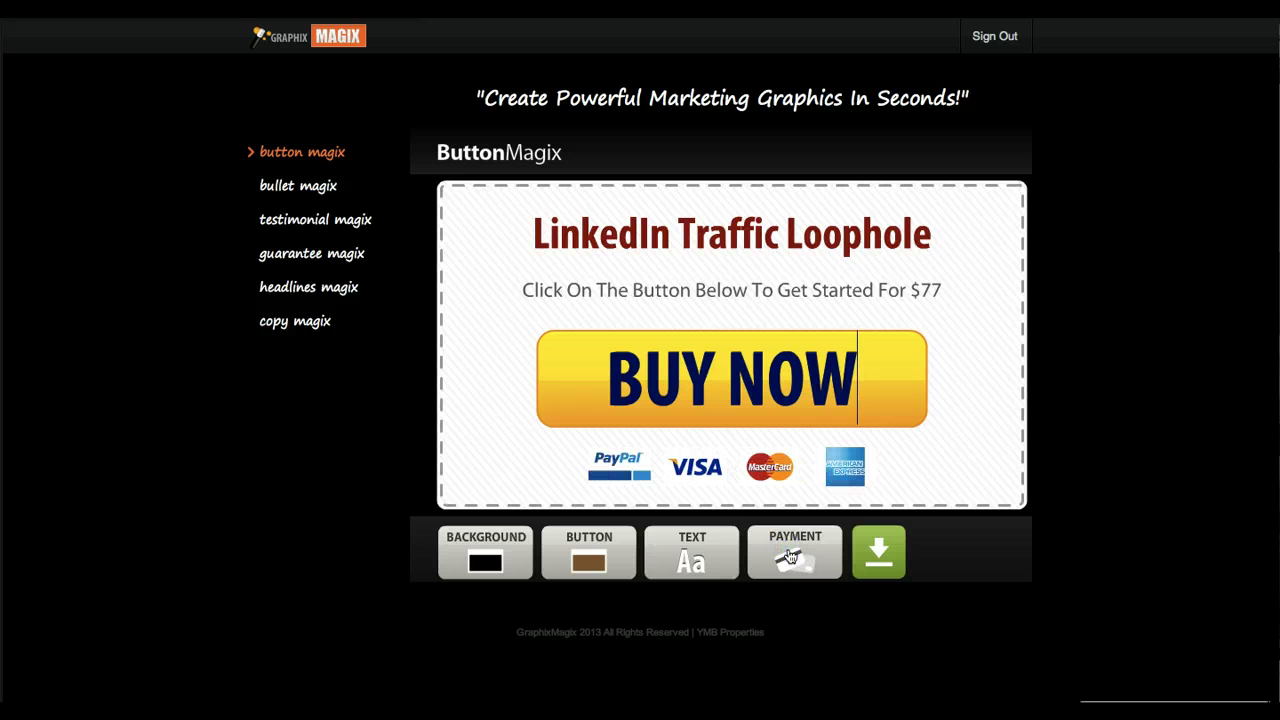
pyautogui.click(782, 560)
pyautogui.click(783, 558)
pyautogui.click(784, 557)
# Cycle the button colour through purple and orange-brown to silver-grey.
pyautogui.click(590, 566)
pyautogui.click(596, 568)
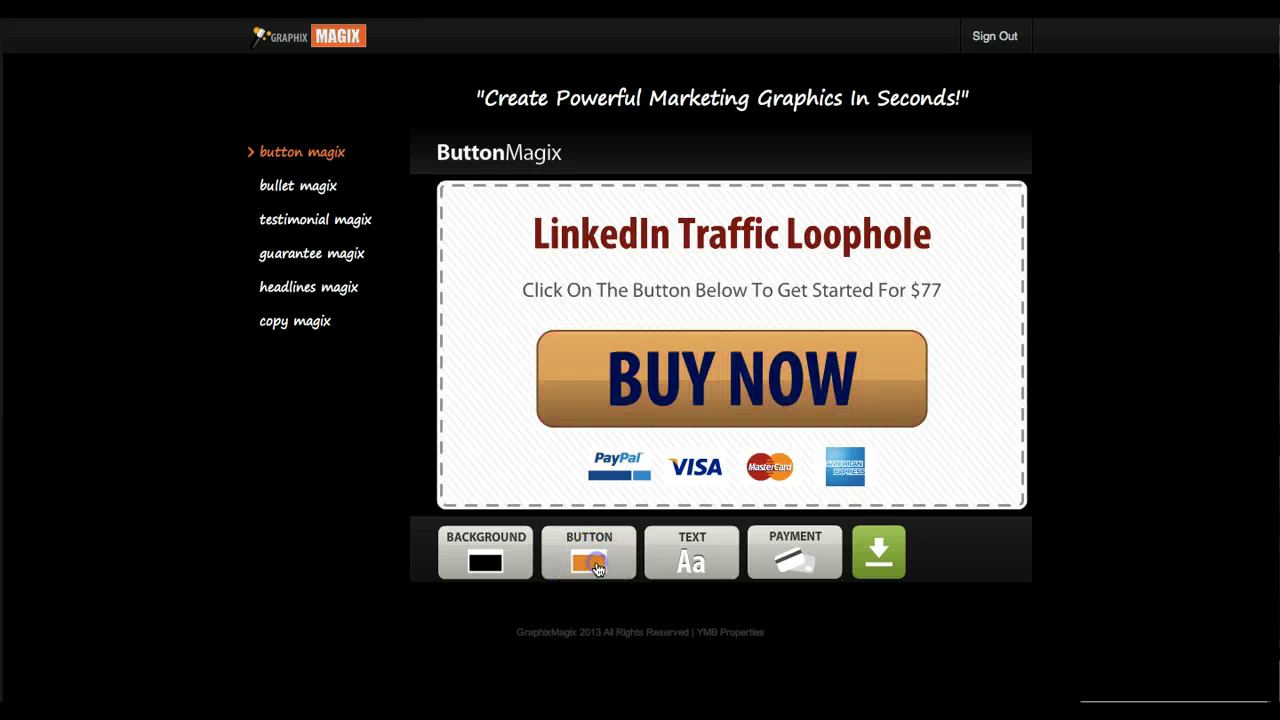
pyautogui.click(596, 568)
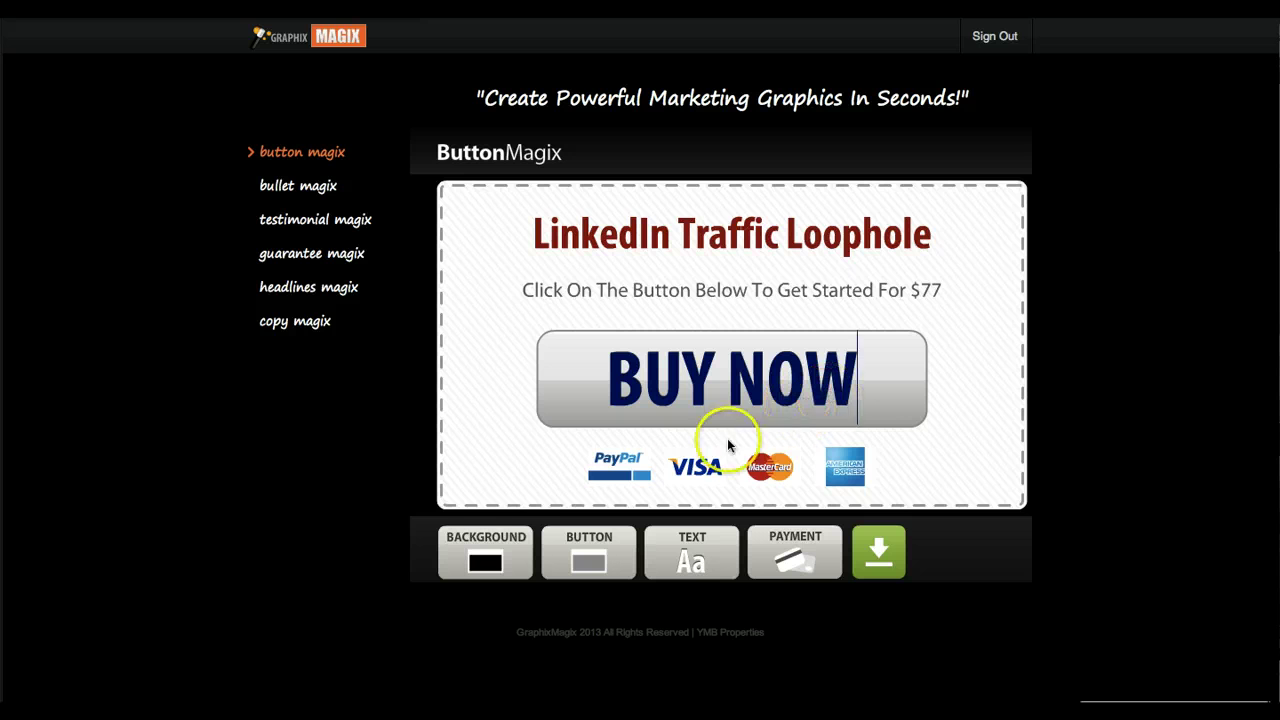
# Cycle the BACKGROUND option from plain white to a light grey textured pattern.
pyautogui.click(482, 564)
pyautogui.click(481, 566)
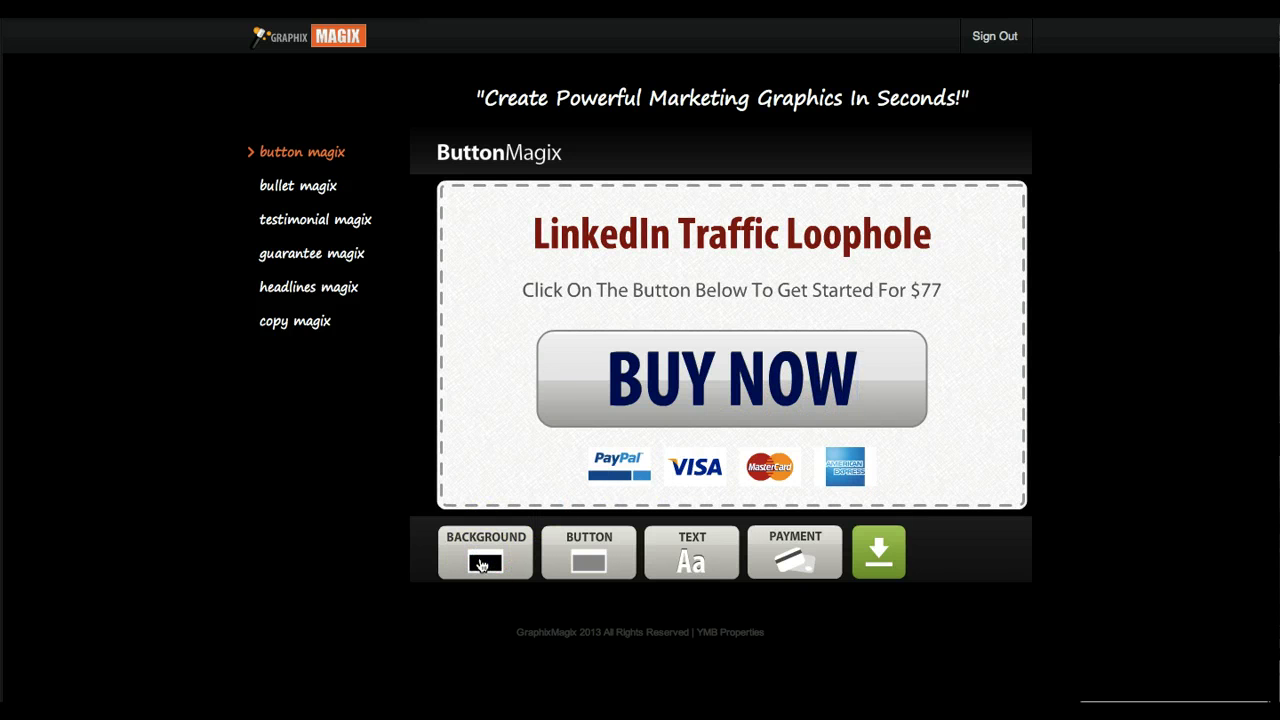
pyautogui.click(490, 562)
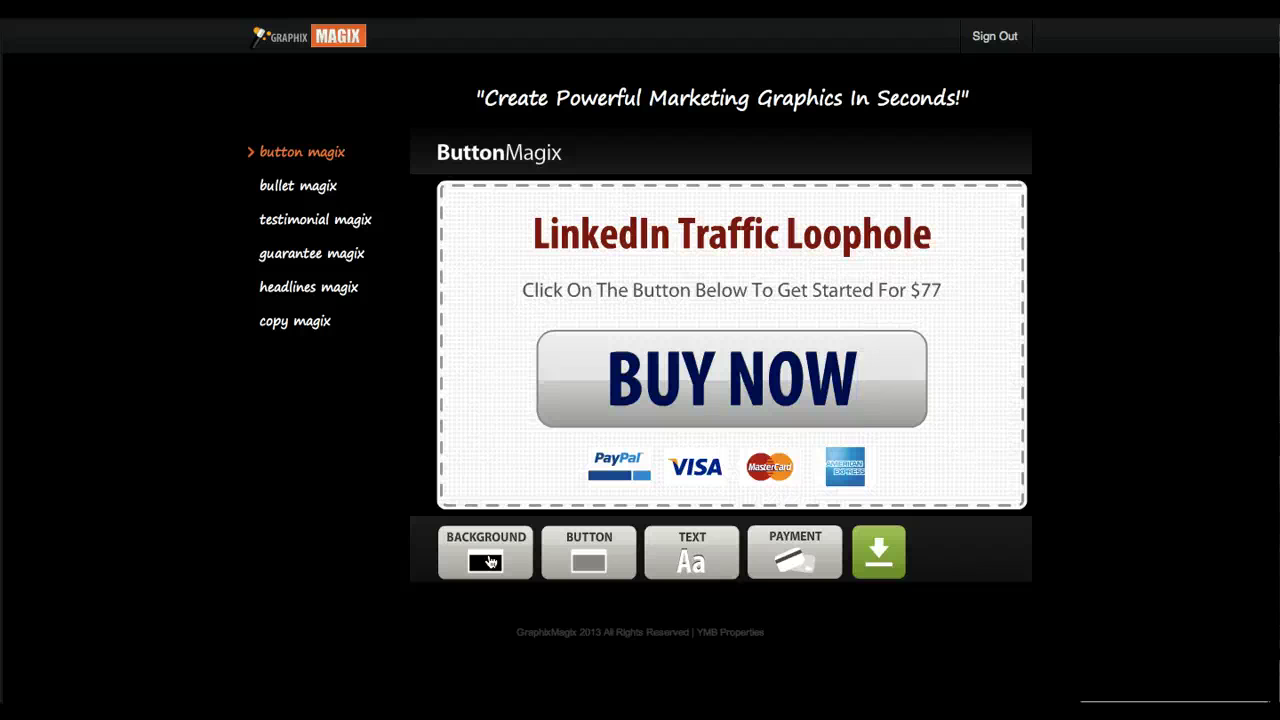
pyautogui.click(490, 562)
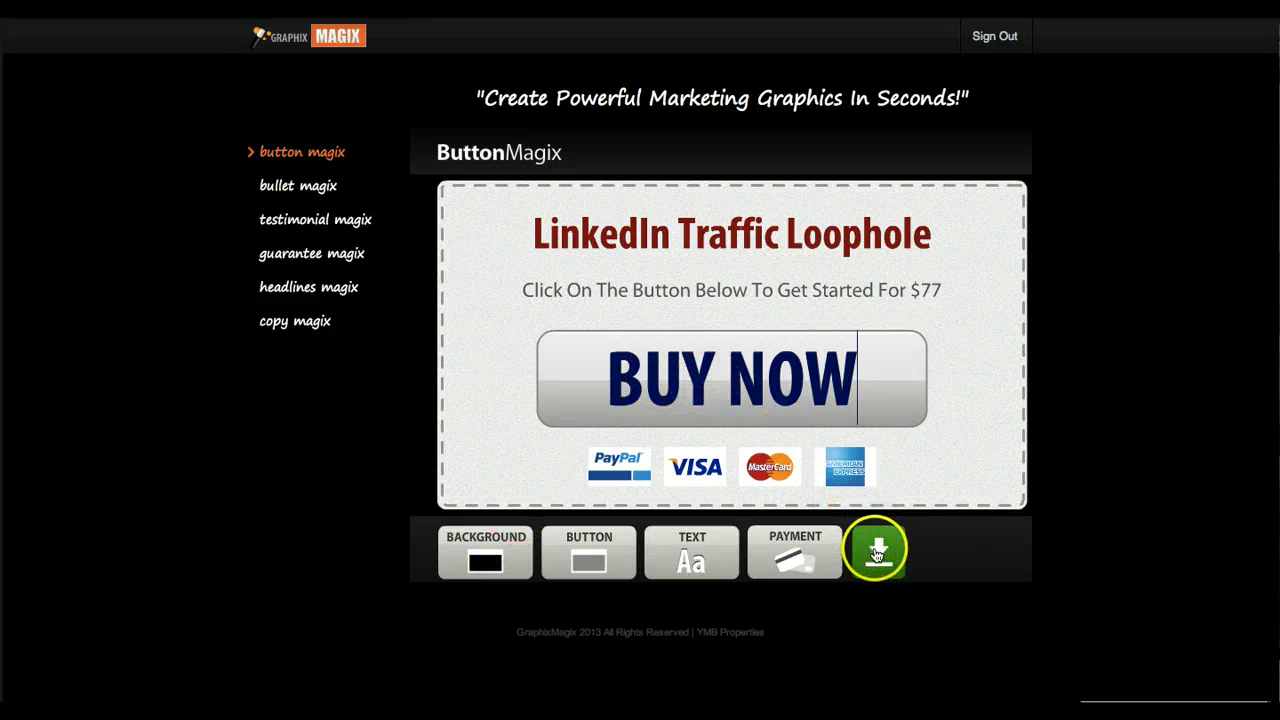
# Download the finished sales box and open snapshot-35.png from the Downloads stack in Preview.
pyautogui.click(880, 560)
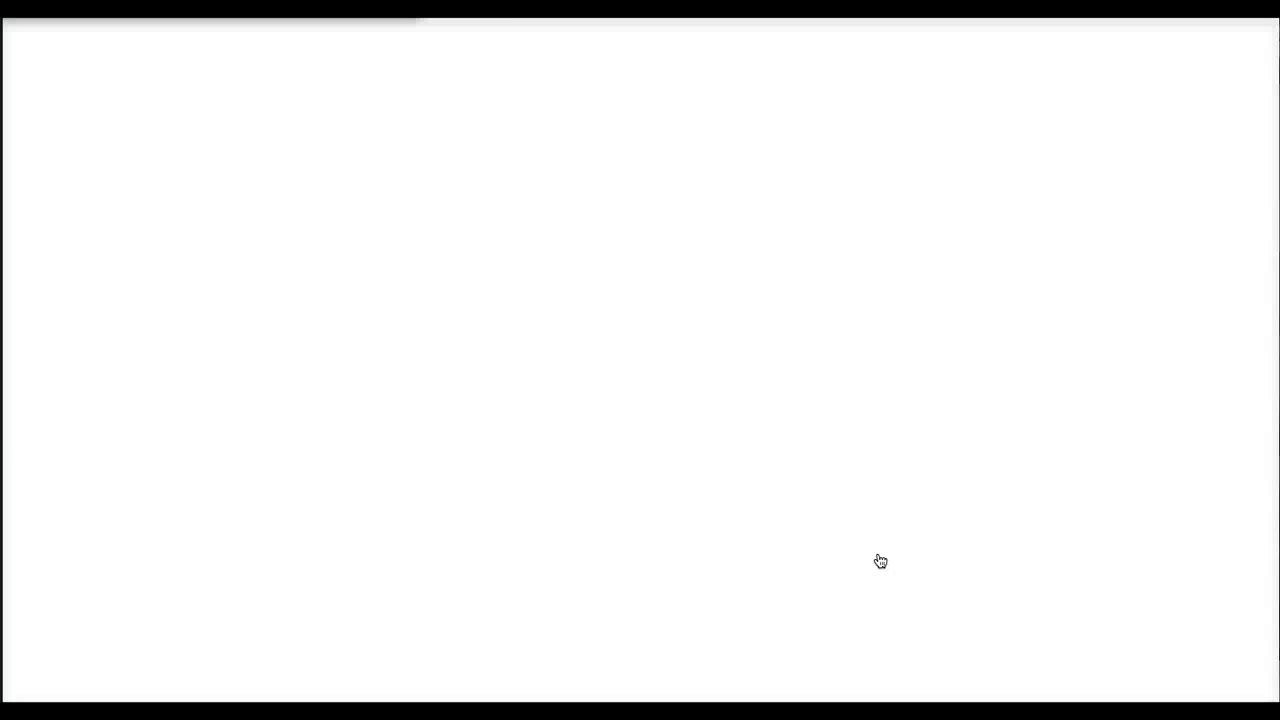
pyautogui.click(526, 37)
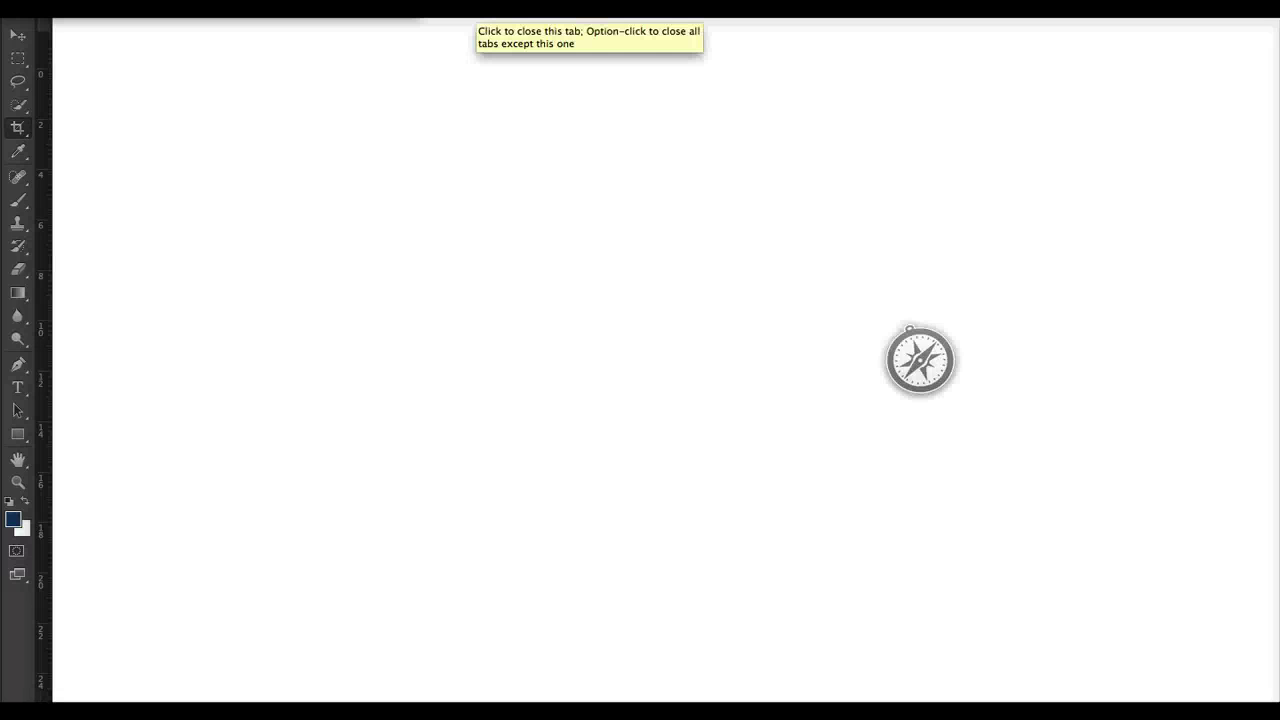
pyautogui.click(903, 686)
pyautogui.click(425, 222)
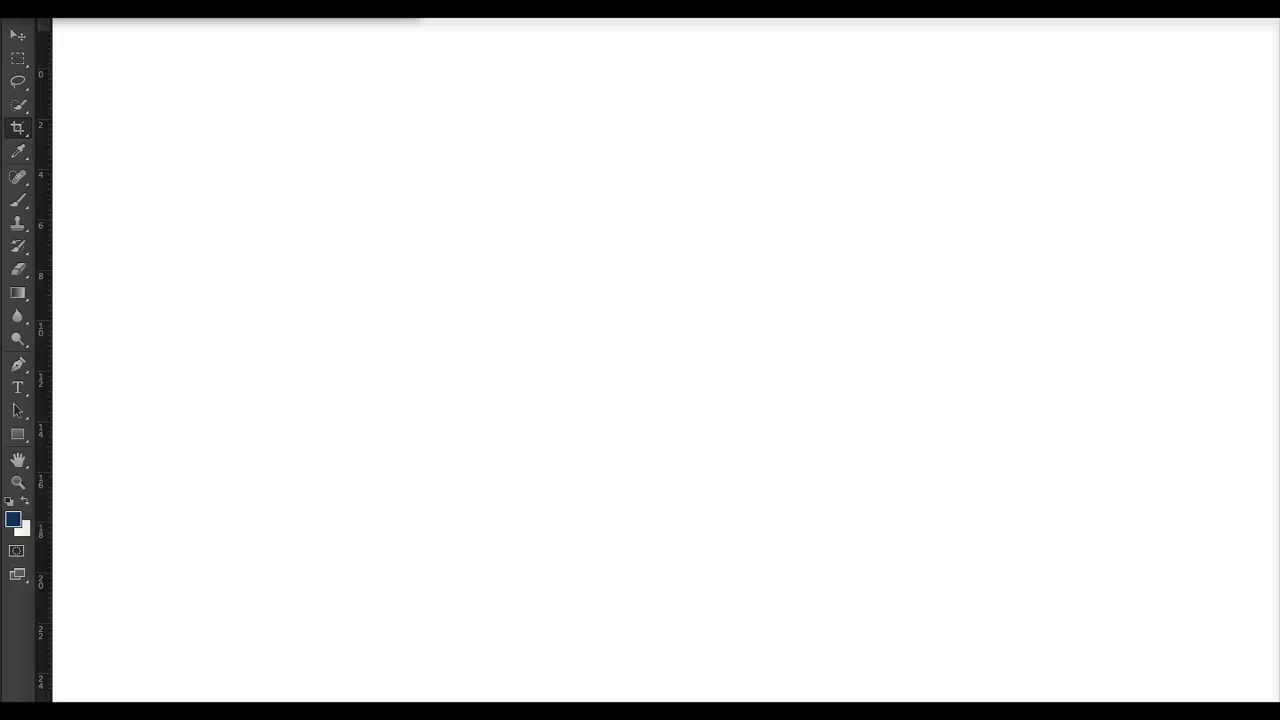
pyautogui.moveTo(843, 680)
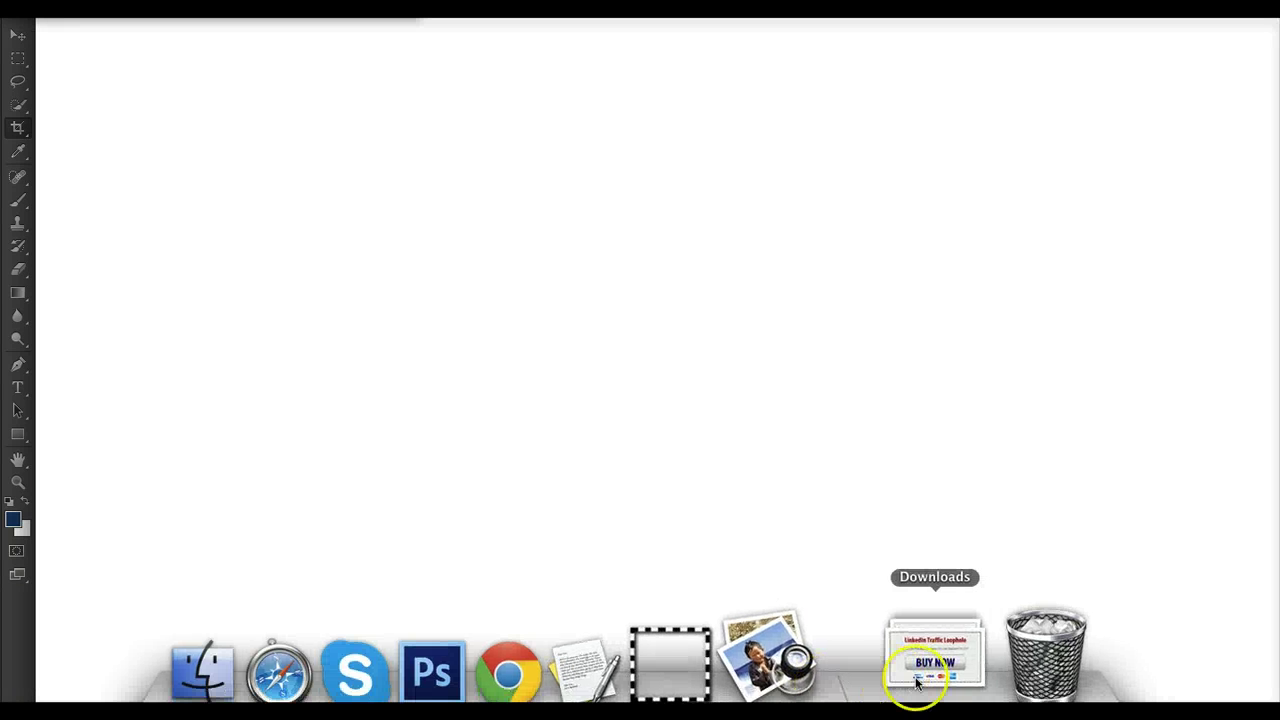
pyautogui.click(912, 676)
pyautogui.click(506, 170)
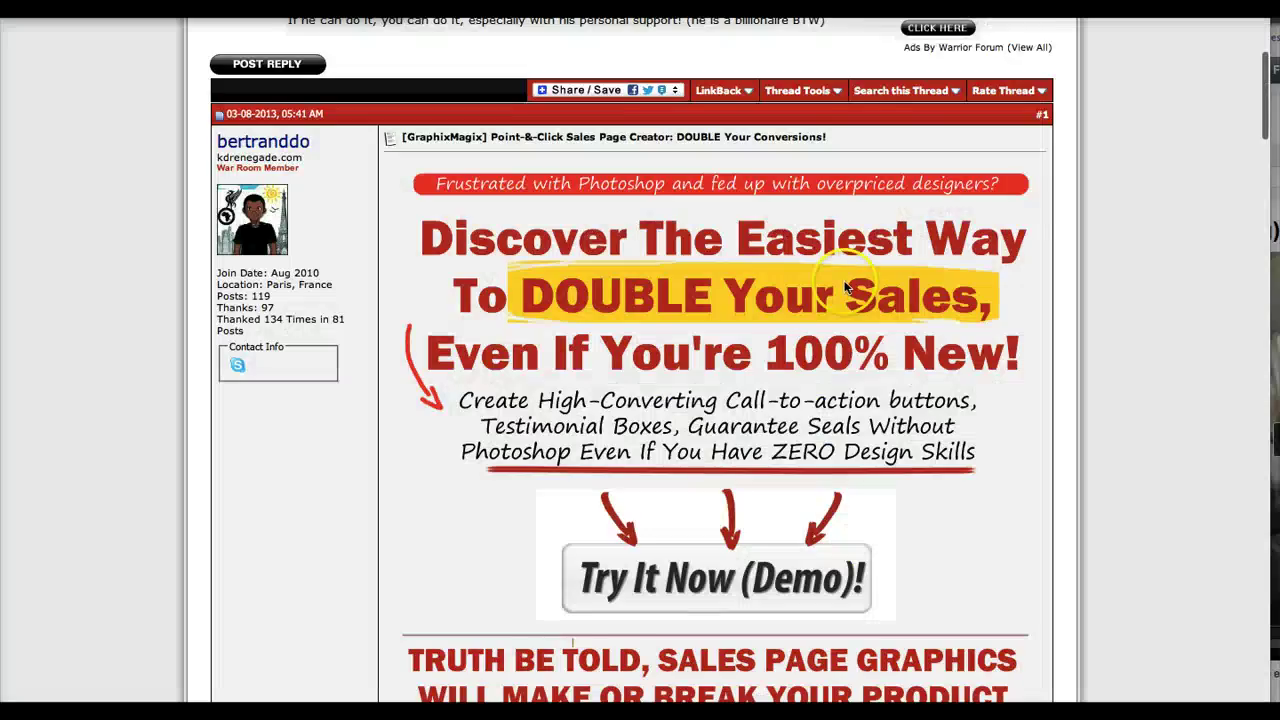
# Scroll through the Warrior Forum sales thread to review the page.
pyautogui.scroll(-20, 847, 285)
pyautogui.scroll(-10, 843, 301)
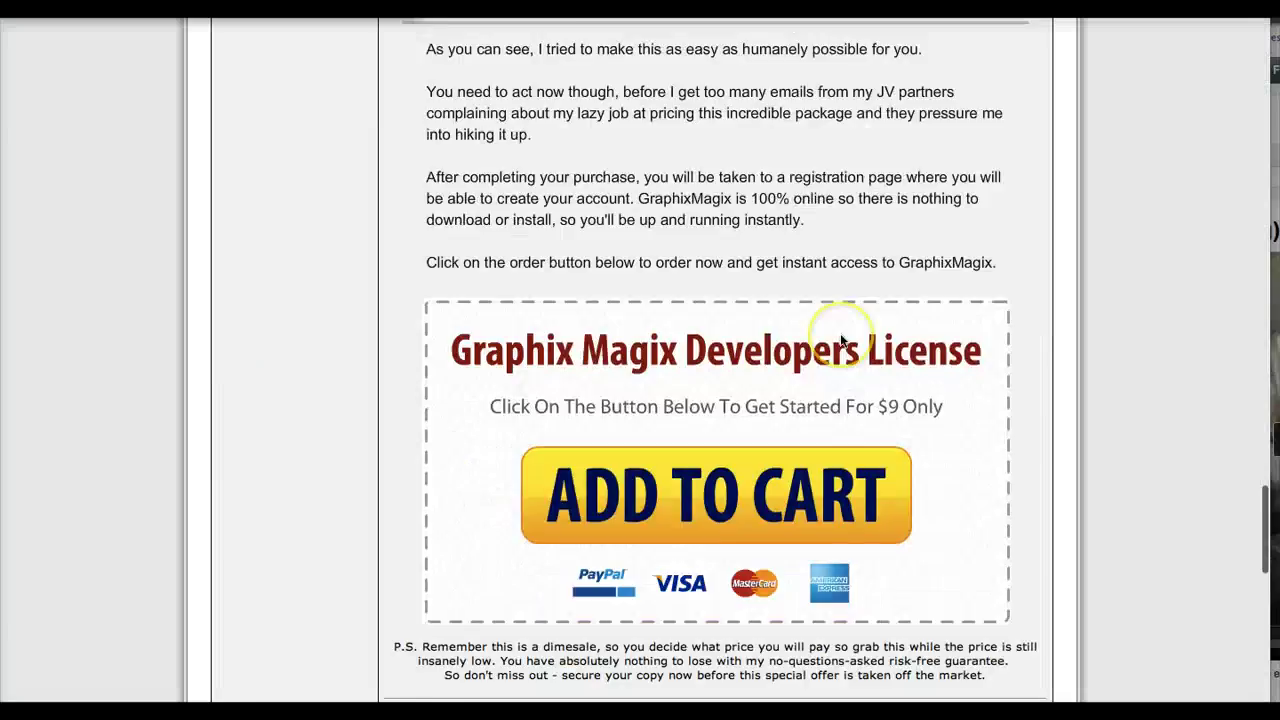
pyautogui.scroll(2, 840, 333)
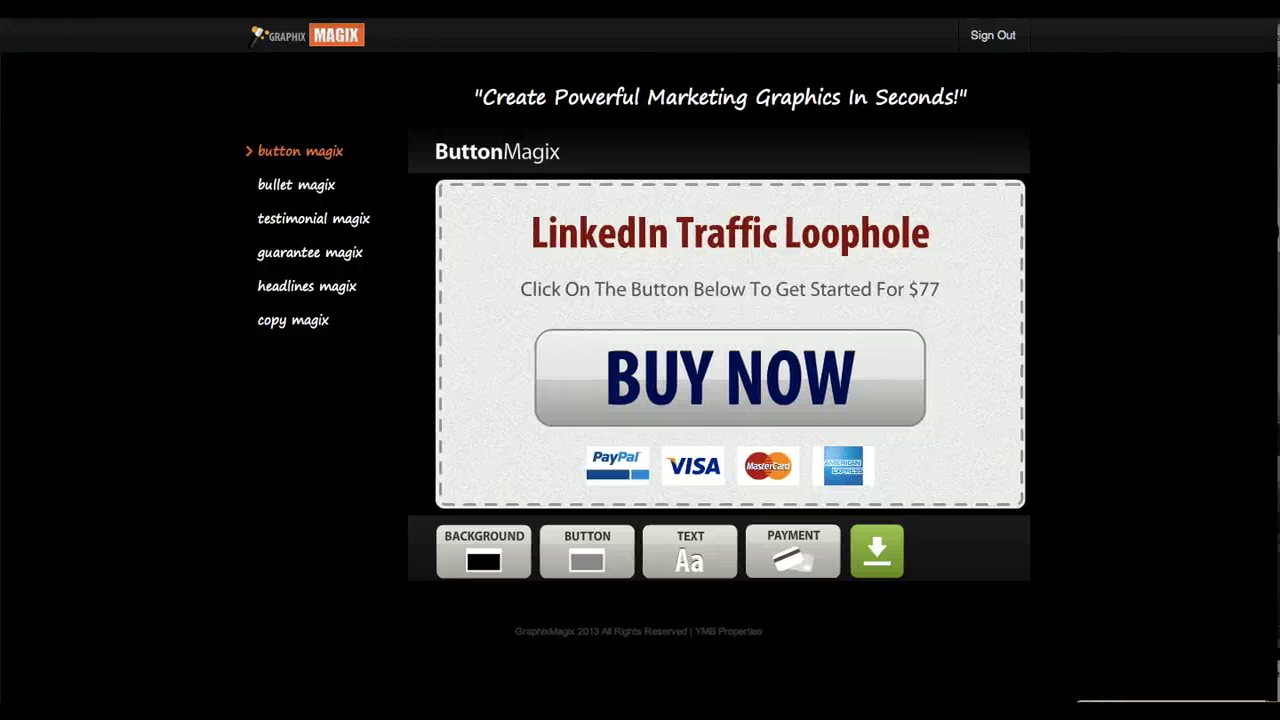
# In BulletMagix, make the first bullet 'Edit In Real Time And Add Your Benefits' and open the header text palette.
pyautogui.click(359, 187)
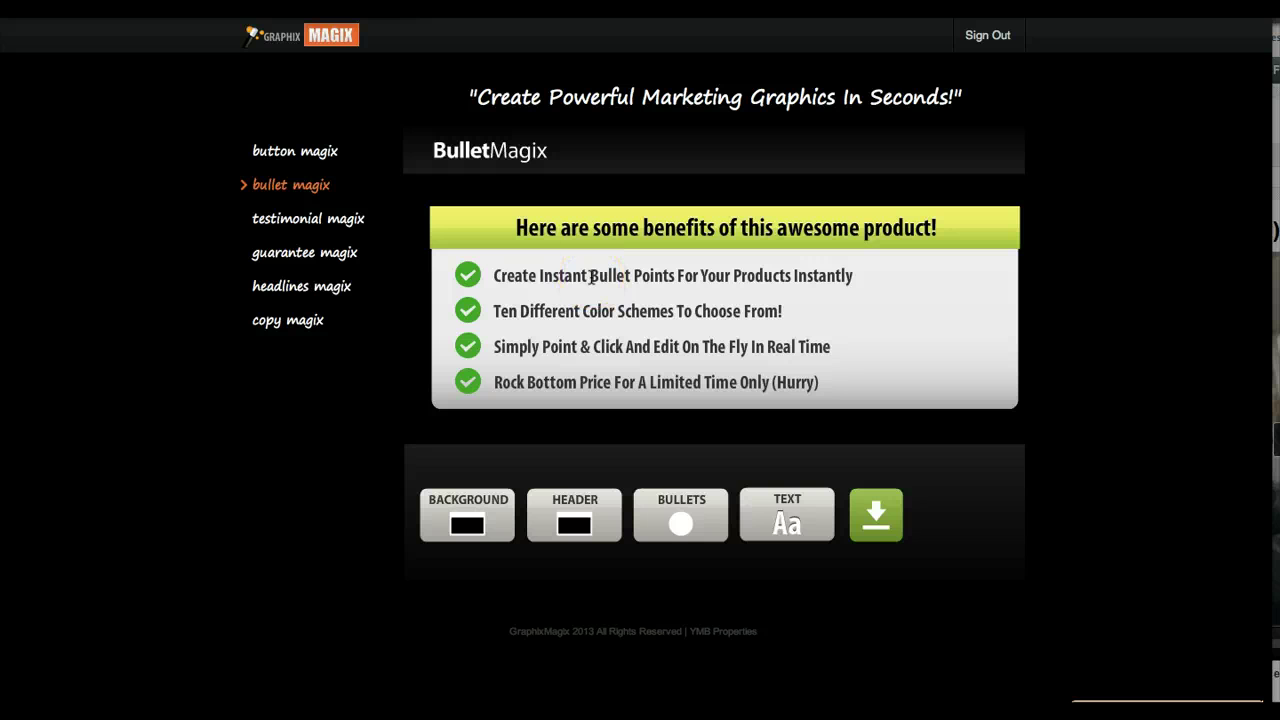
pyautogui.tripleClick(592, 277)
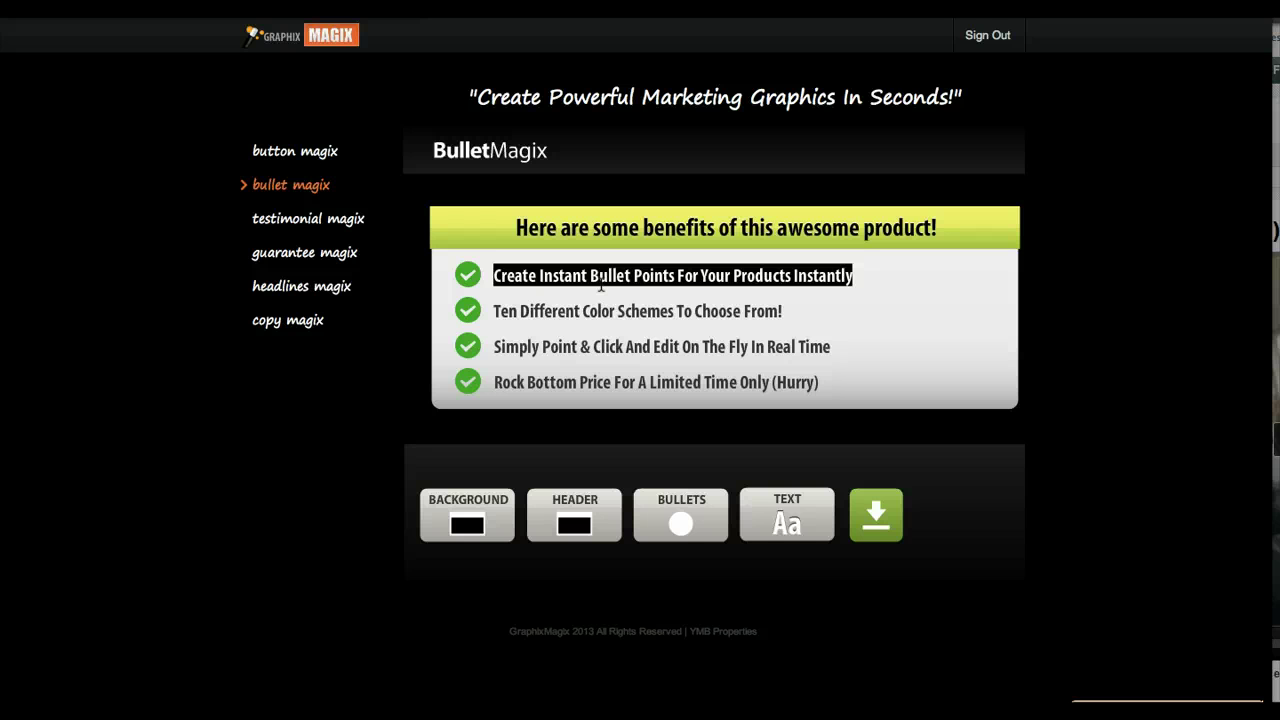
pyautogui.write('Edit In Real Time And Add Your Benefit')
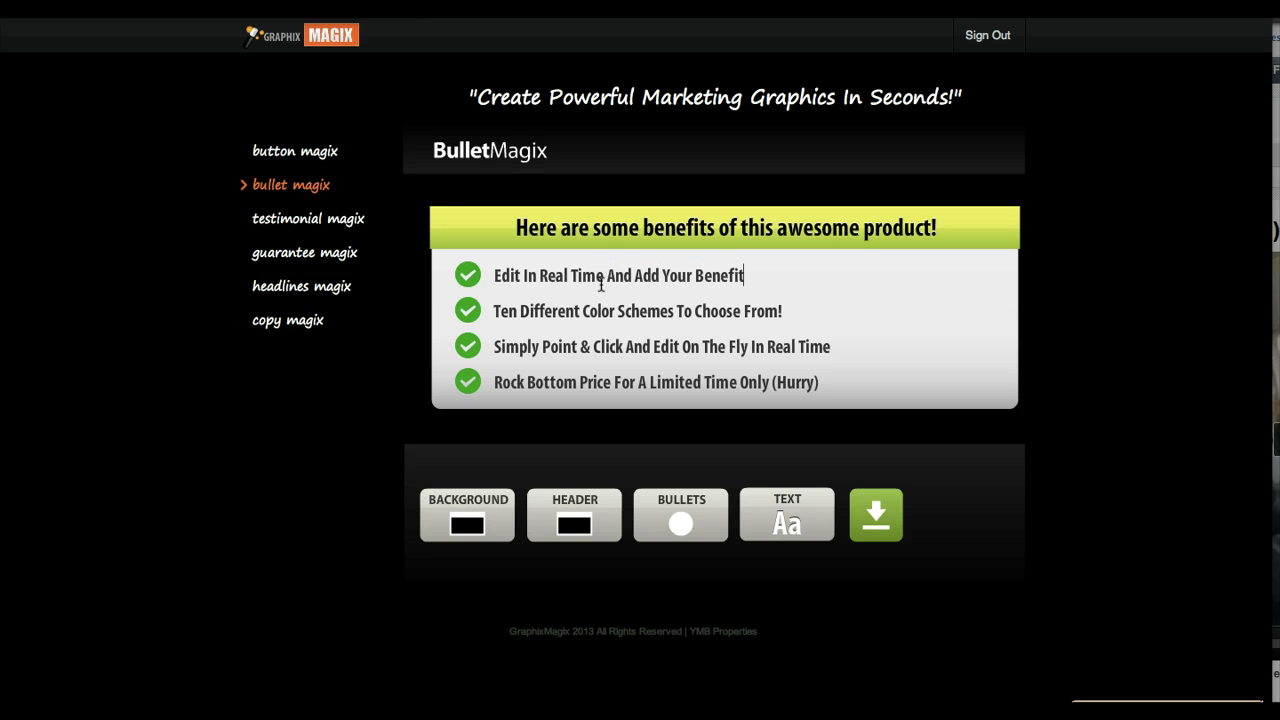
pyautogui.write('s')
pyautogui.click(648, 230)
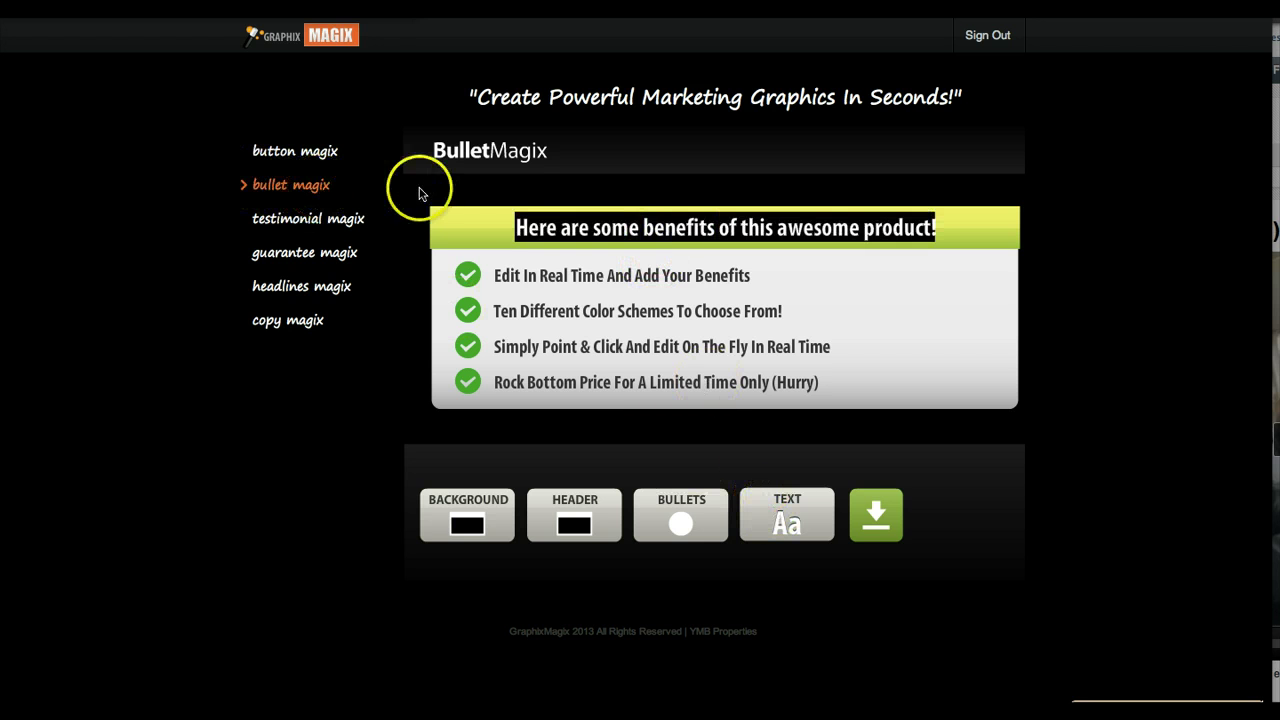
pyautogui.click(782, 518)
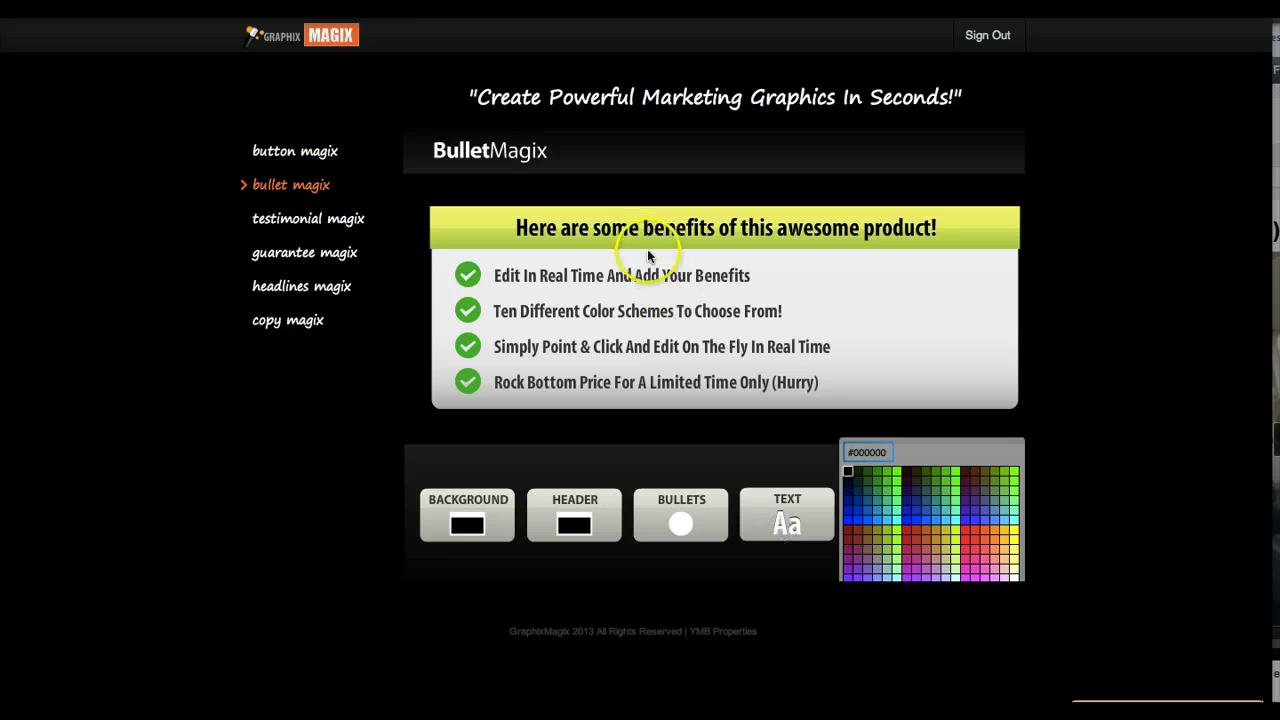
# Make the header text white and the header bar red.
pyautogui.click(1014, 575)
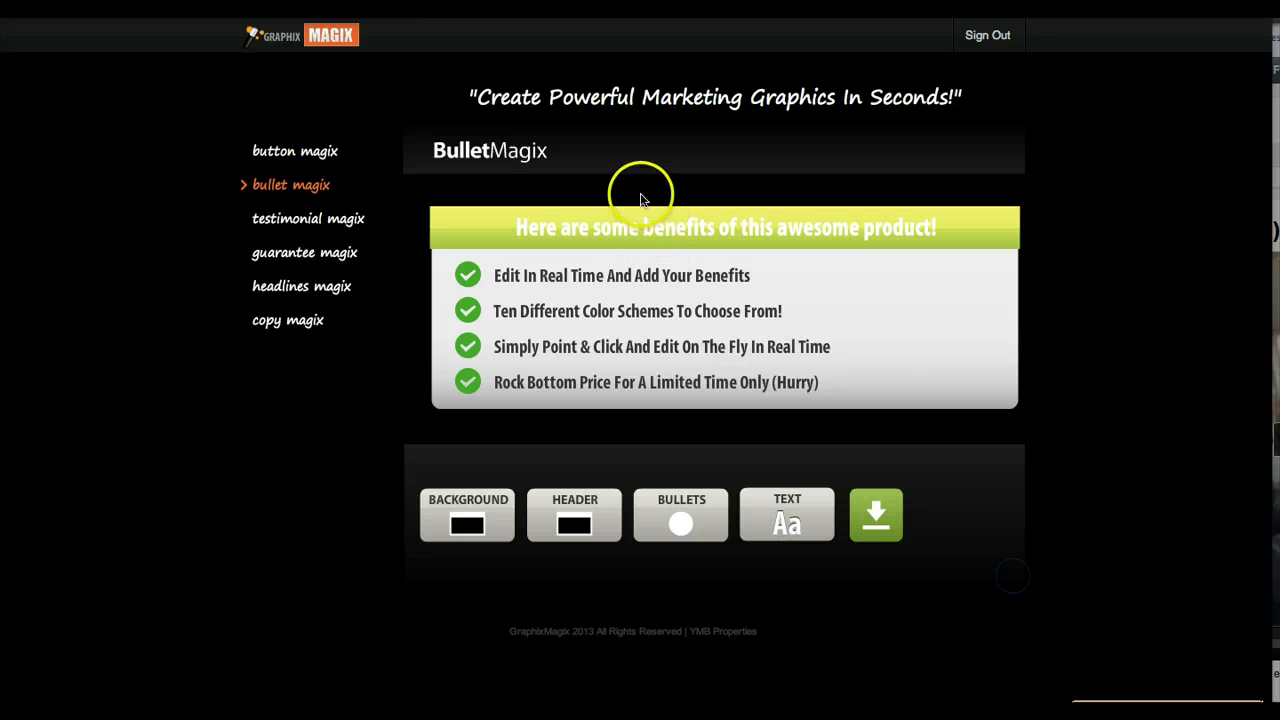
pyautogui.doubleClick(574, 226)
pyautogui.click(534, 229)
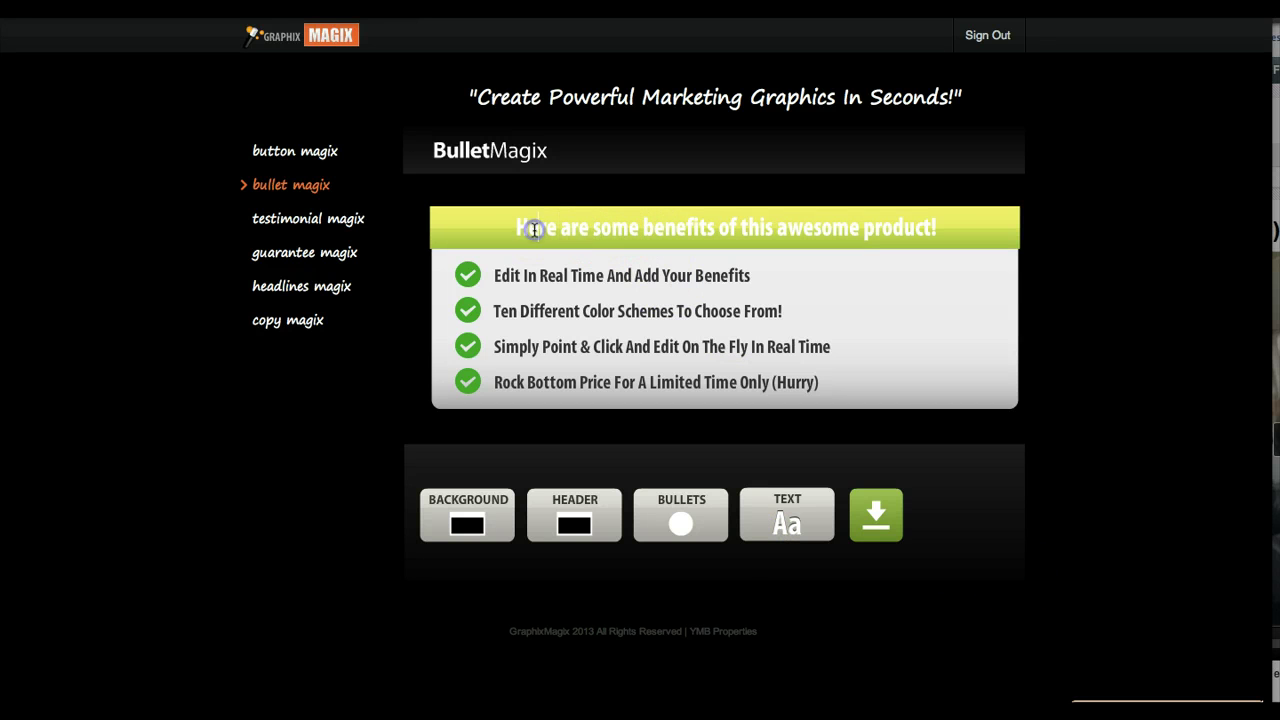
pyautogui.click(596, 500)
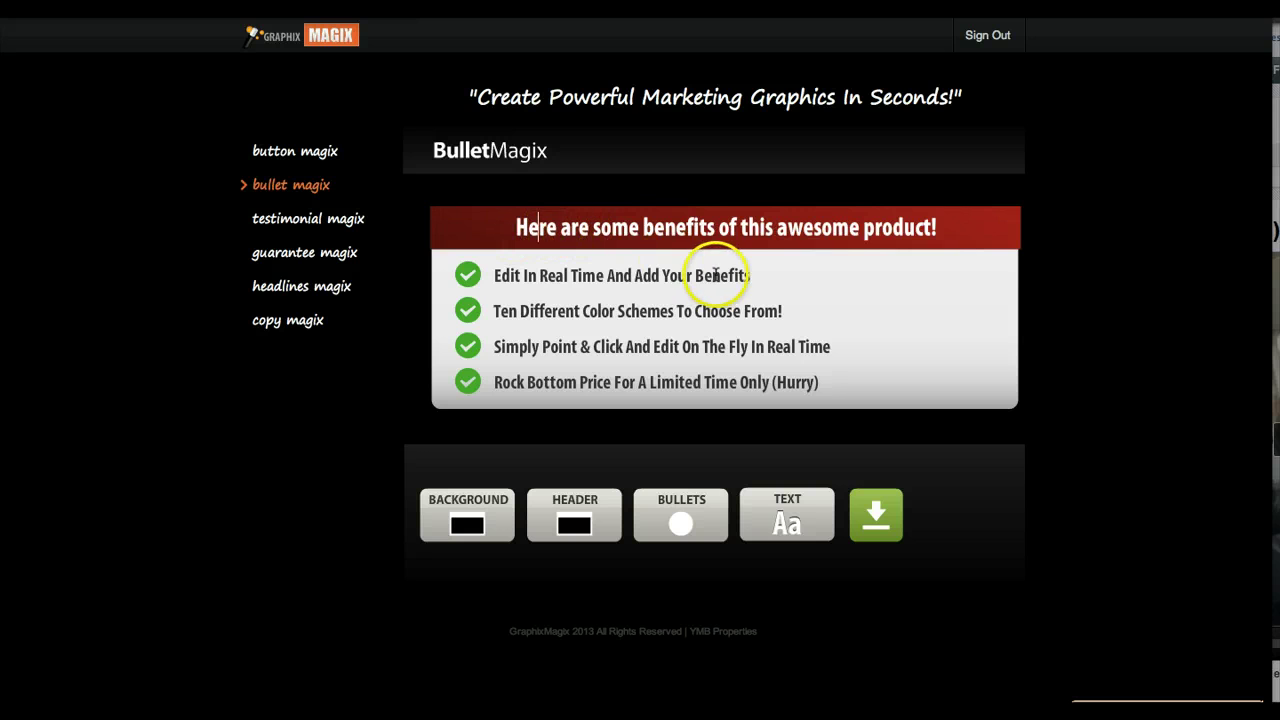
# Retype the header as 'Here Are Some Problems That People Face'.
pyautogui.tripleClick(620, 230)
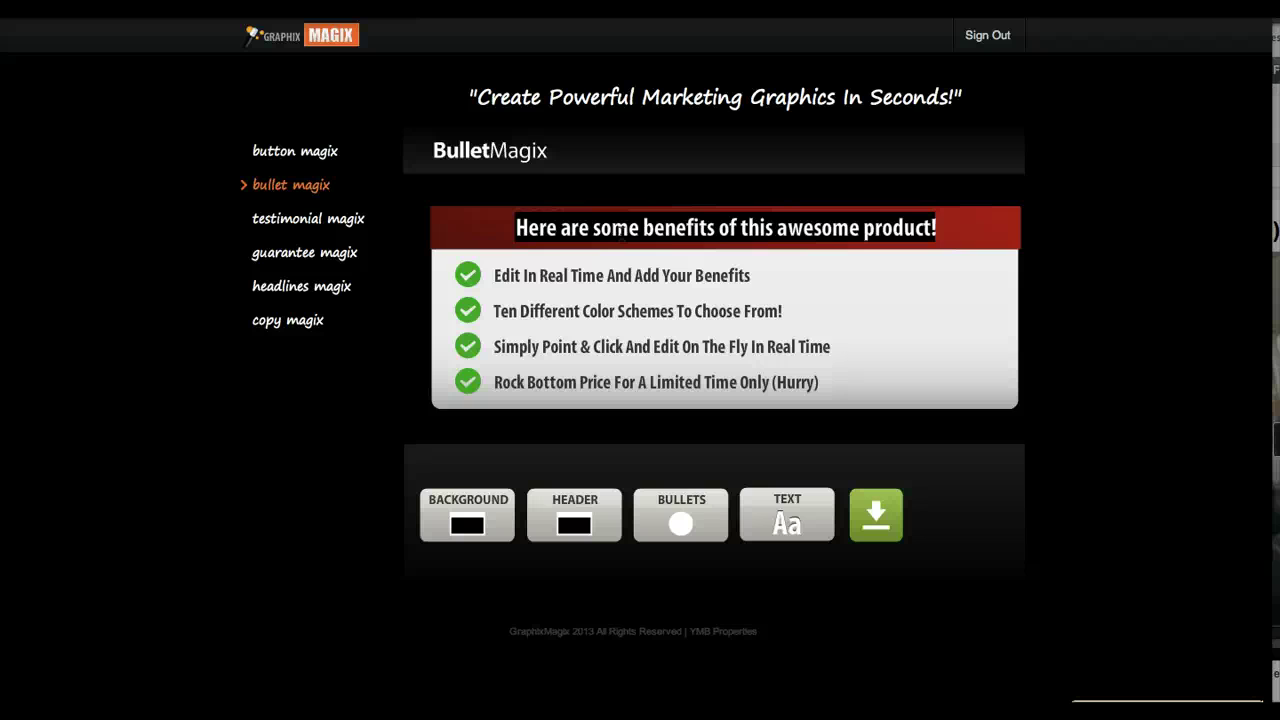
pyautogui.write('Pro')
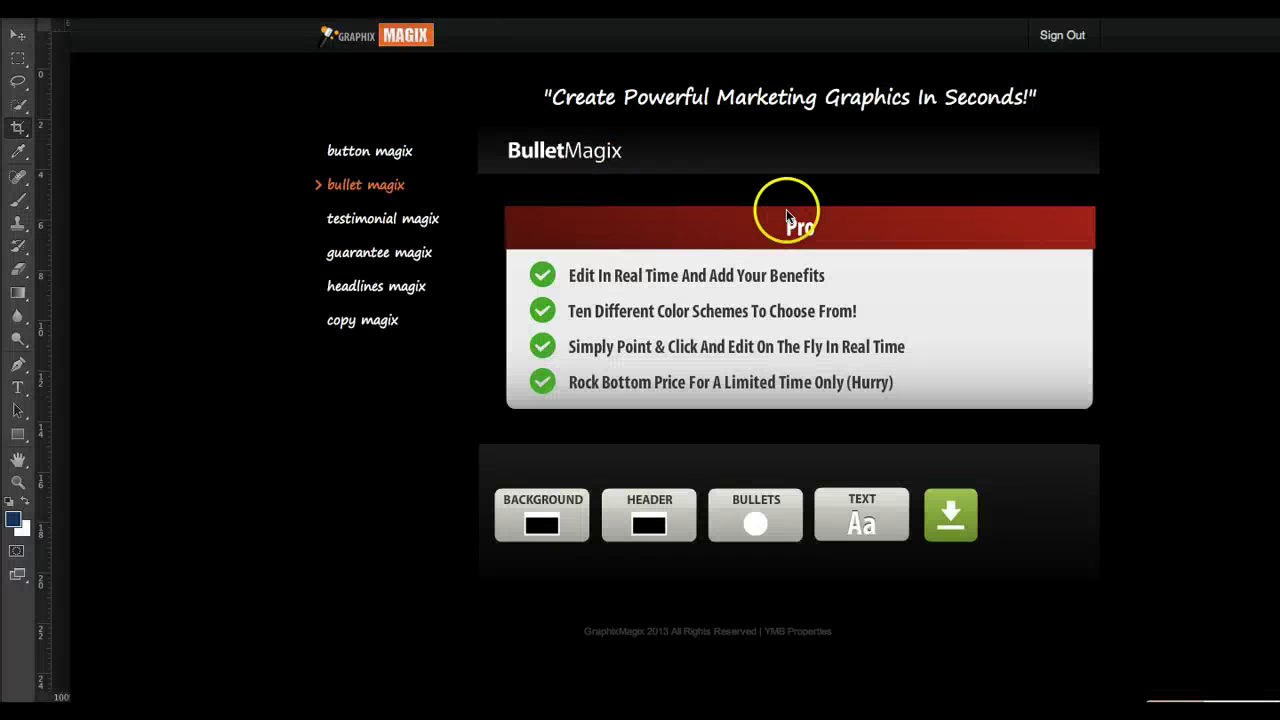
pyautogui.doubleClick(808, 228)
pyautogui.write('Here')
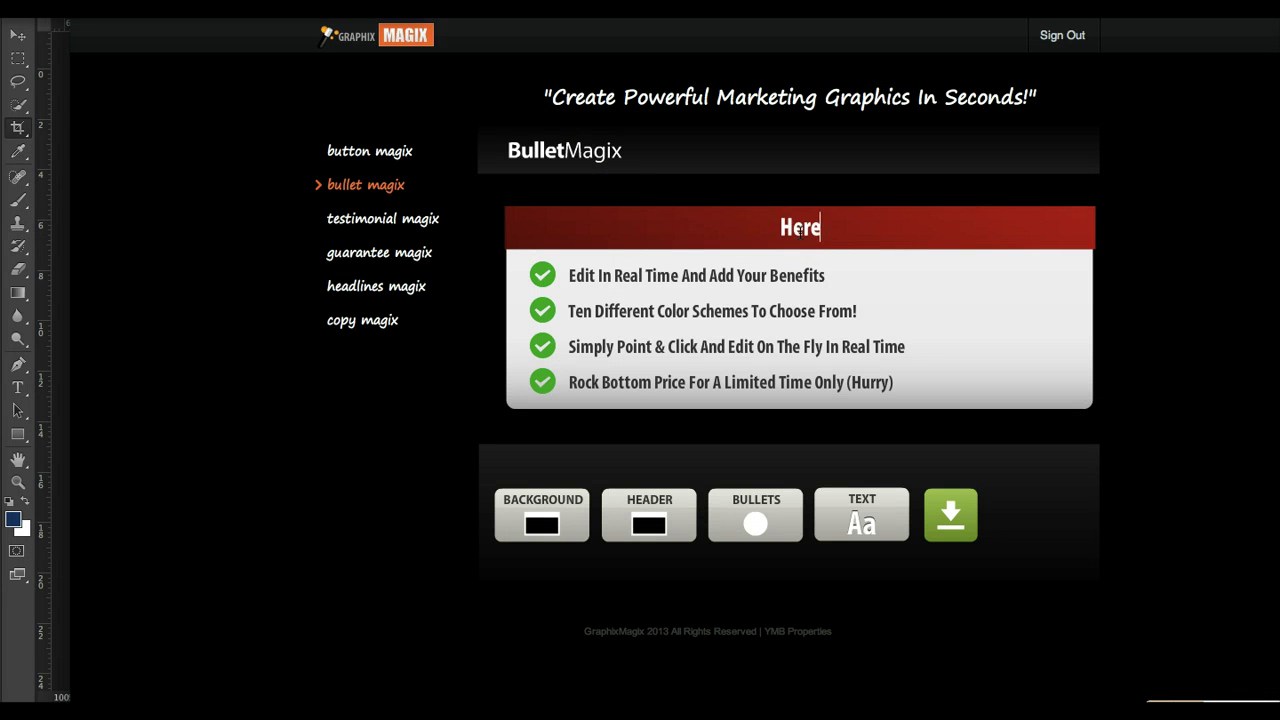
pyautogui.write(' Are Some Prof')
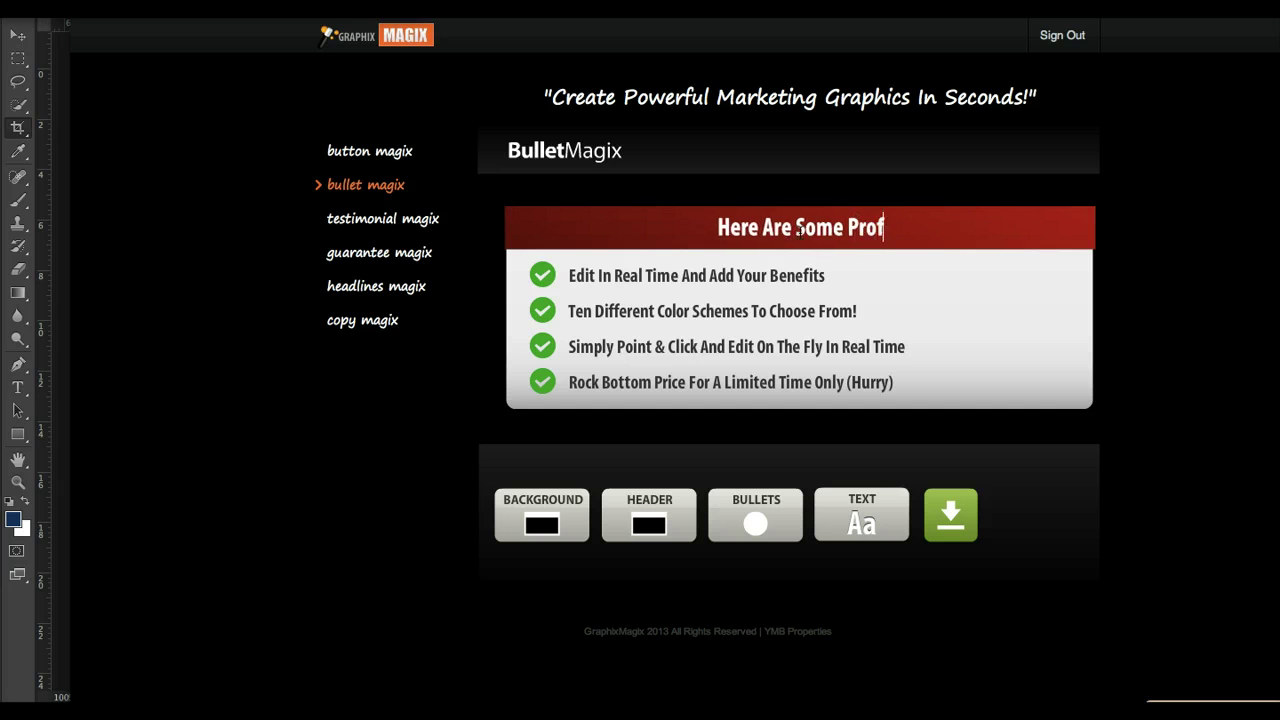
pyautogui.press('BackSpace')
pyautogui.write('ble')
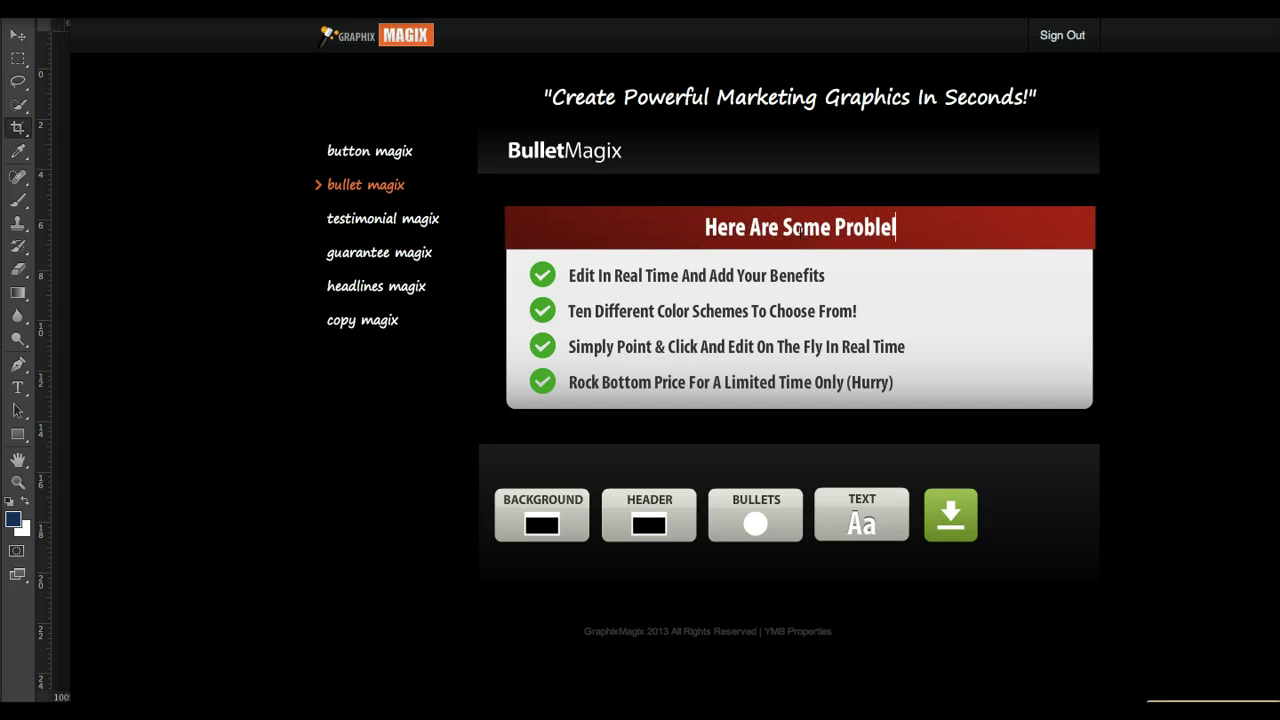
pyautogui.write('lms That Peo')
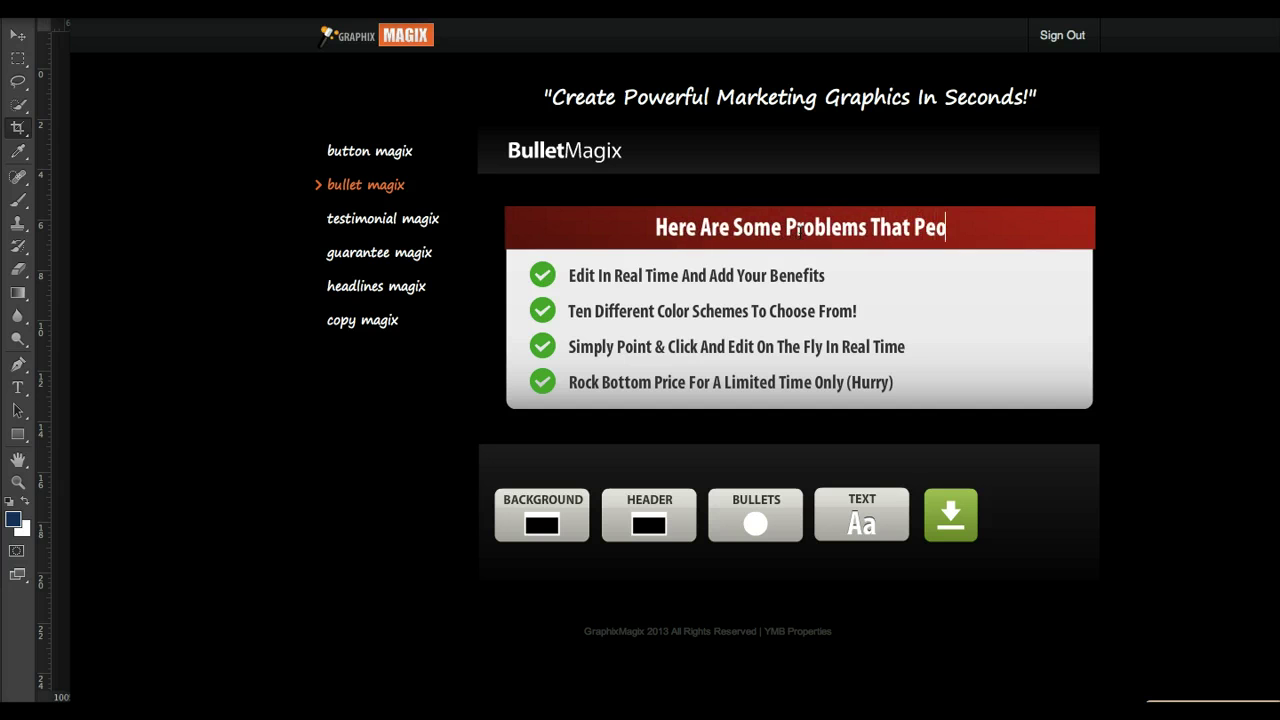
pyautogui.write('ple Face')
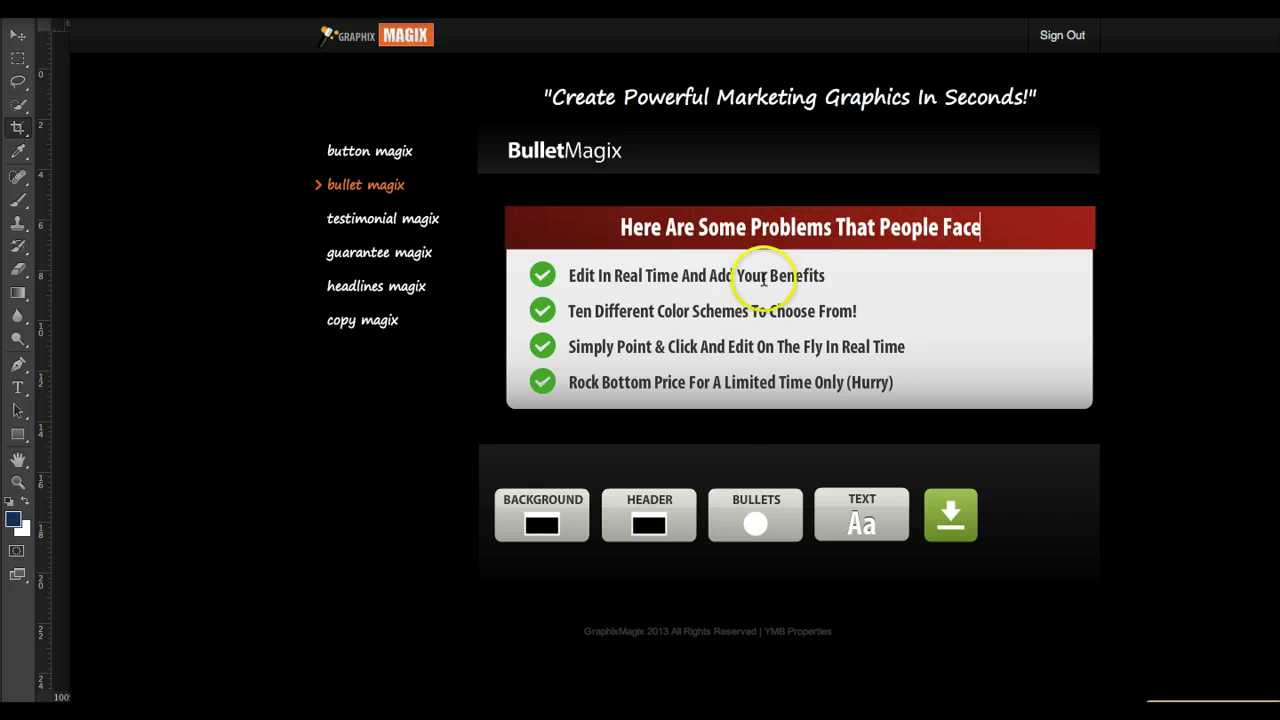
# Cycle through the bullet icon styles, landing on red X marks.
pyautogui.click(750, 517)
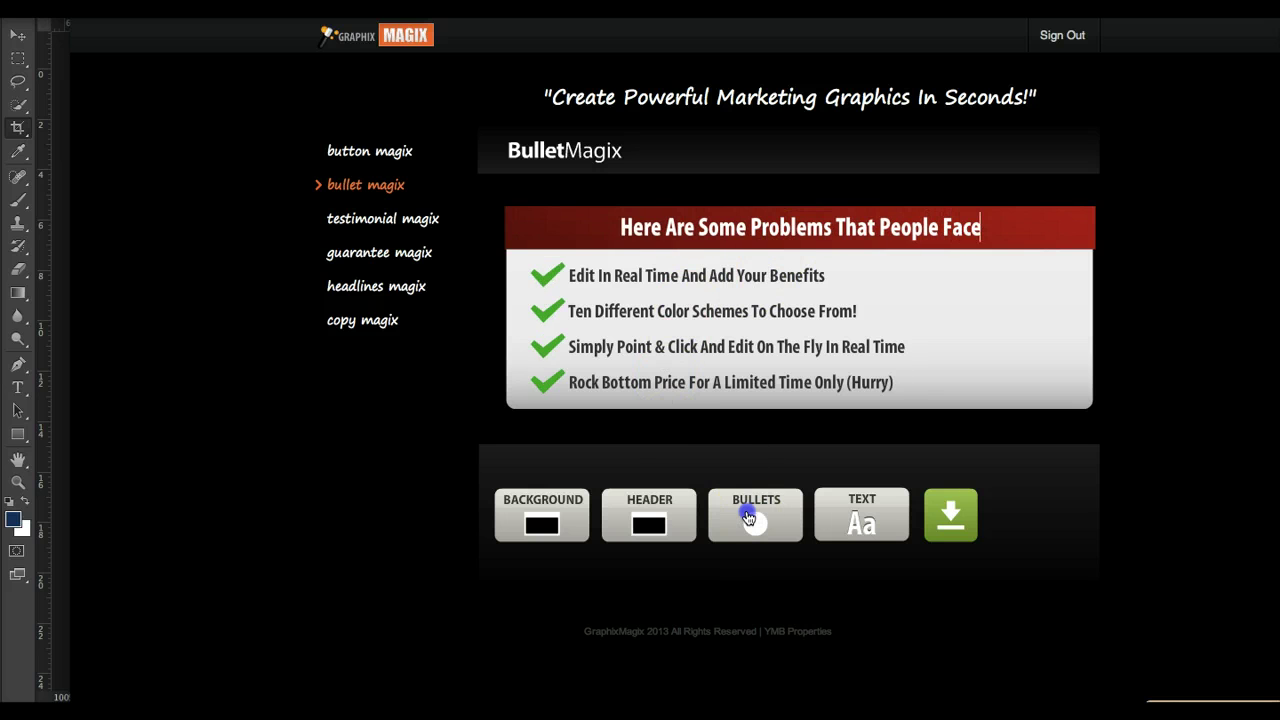
pyautogui.click(748, 516)
pyautogui.click(748, 516)
pyautogui.click(748, 516)
pyautogui.click(748, 516)
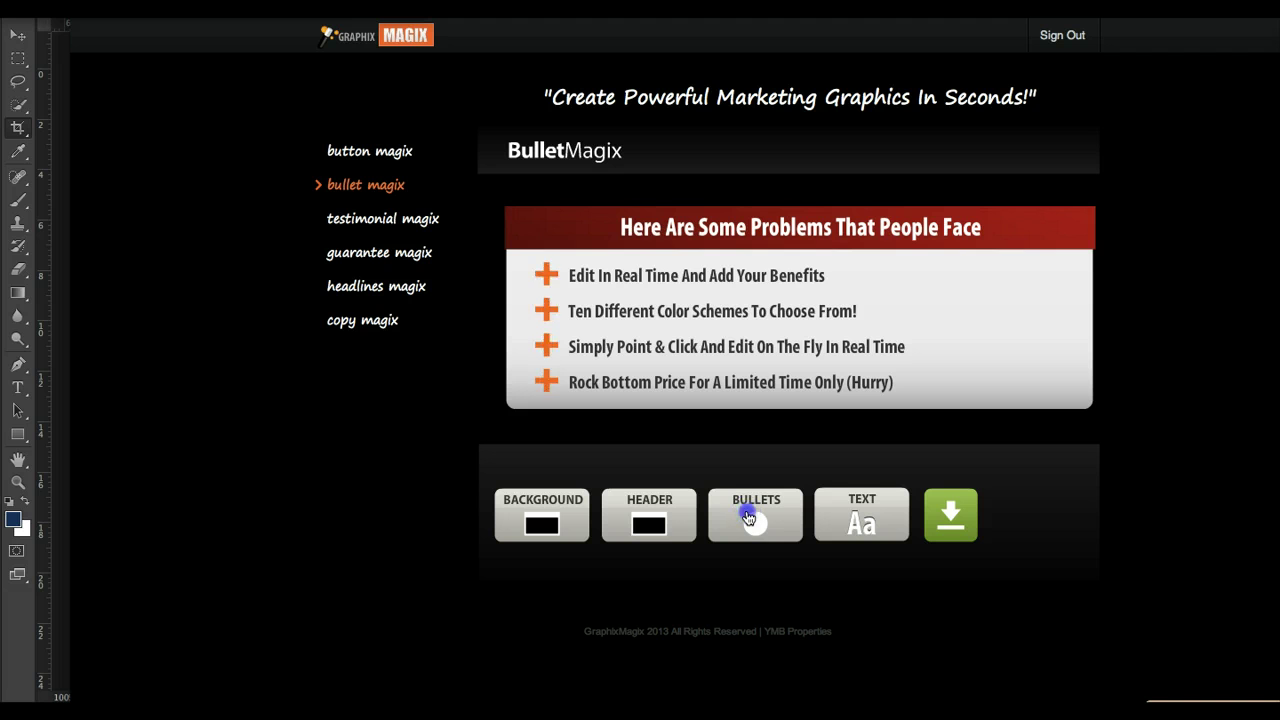
pyautogui.click(748, 516)
pyautogui.click(749, 515)
pyautogui.click(752, 513)
pyautogui.click(758, 510)
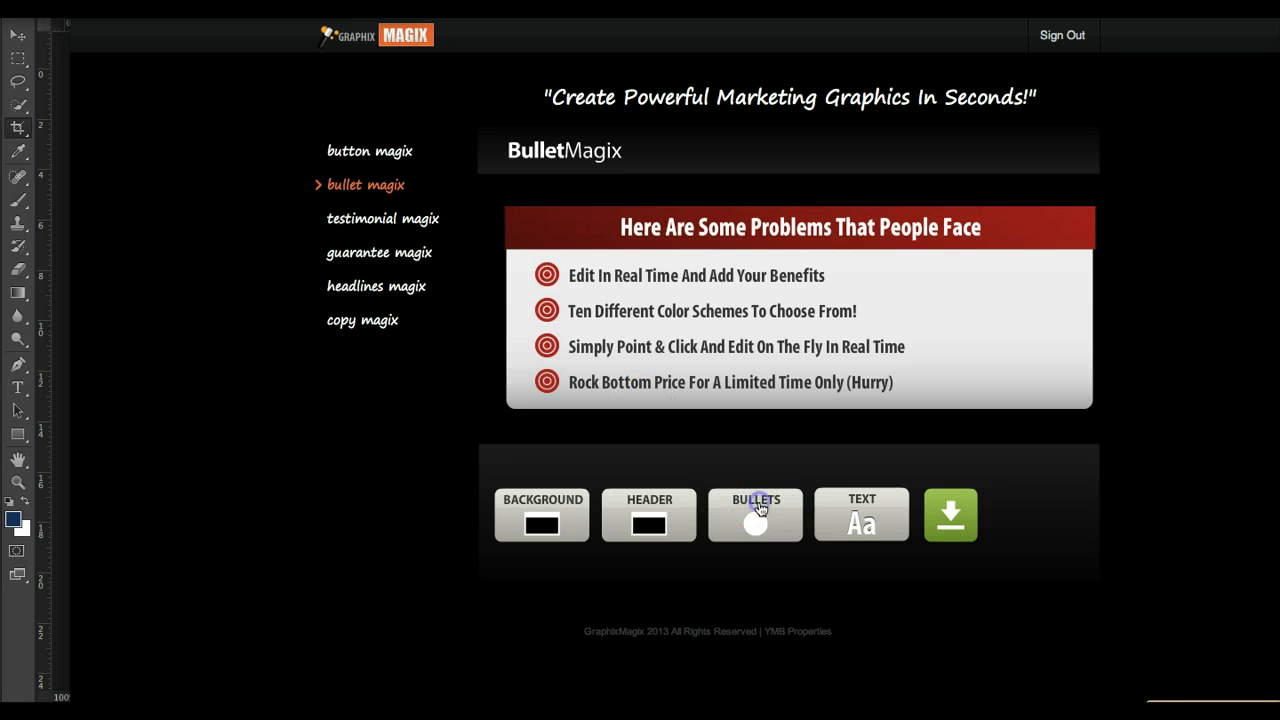
pyautogui.click(758, 510)
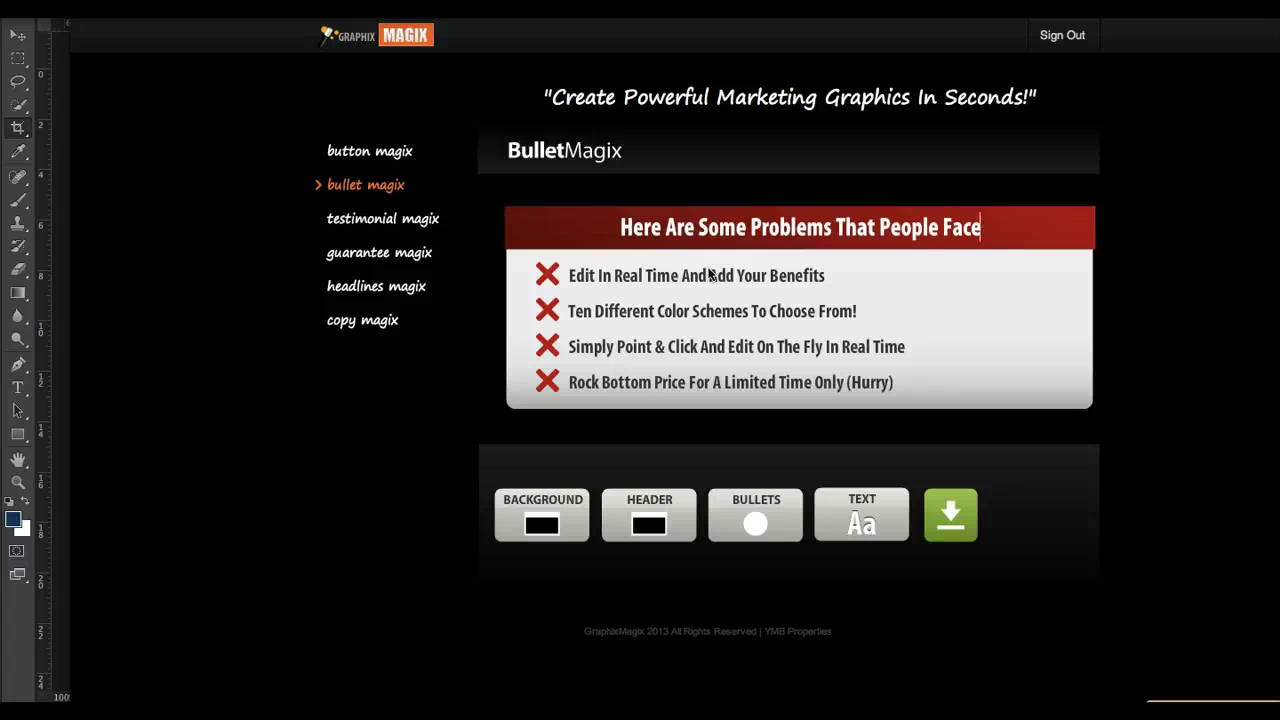
# Switch the bullets to blue arrow circles and the header bar to blue.
pyautogui.click(709, 305)
pyautogui.click(724, 370)
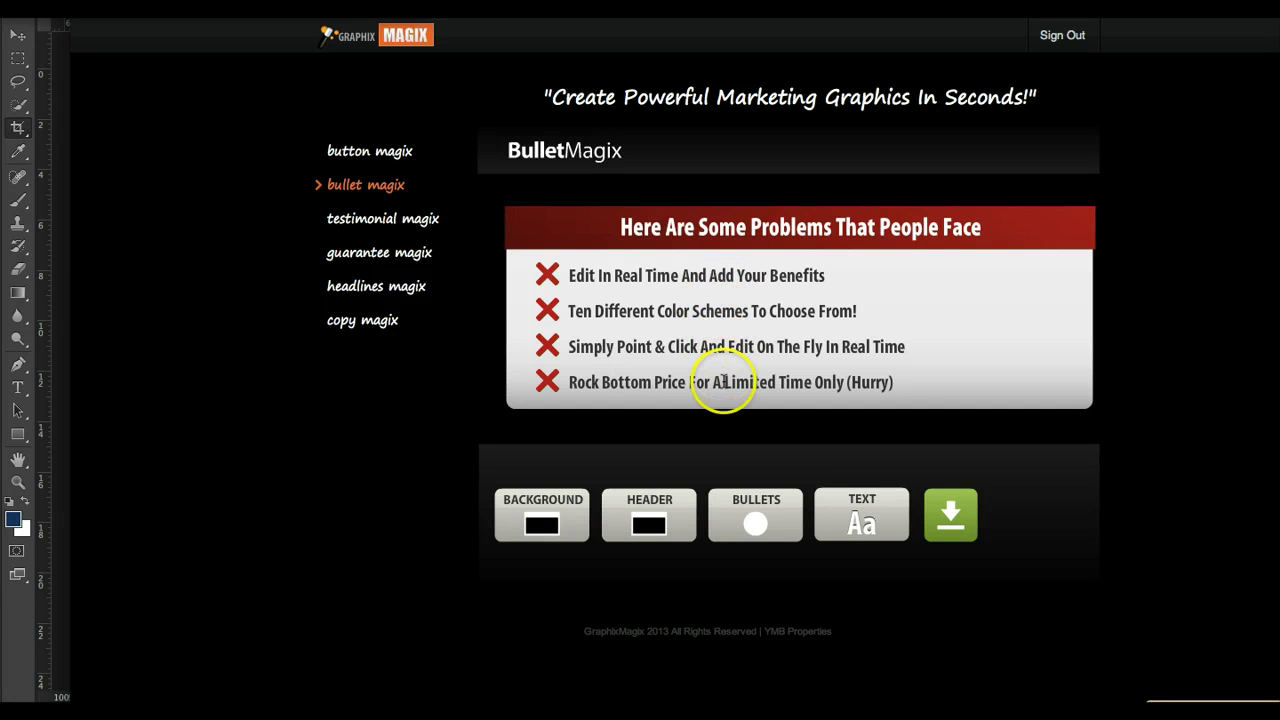
pyautogui.click(729, 420)
pyautogui.click(747, 502)
pyautogui.click(745, 503)
pyautogui.click(744, 503)
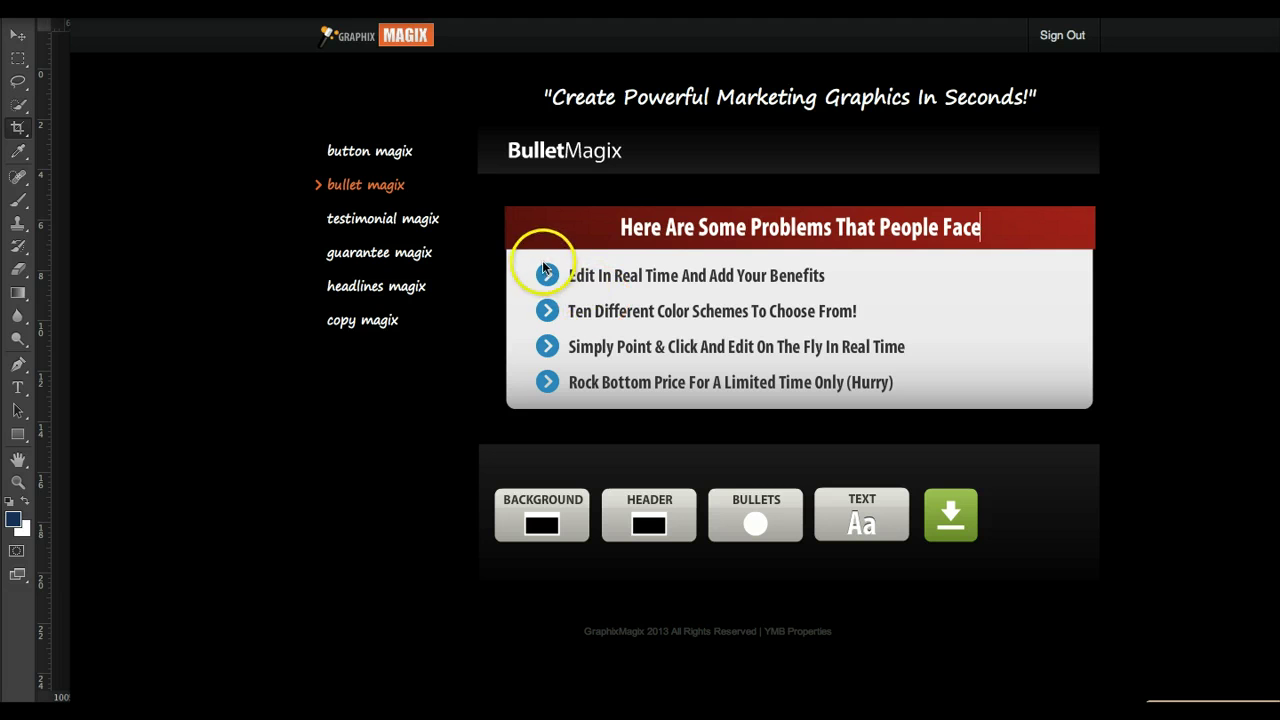
pyautogui.click(651, 535)
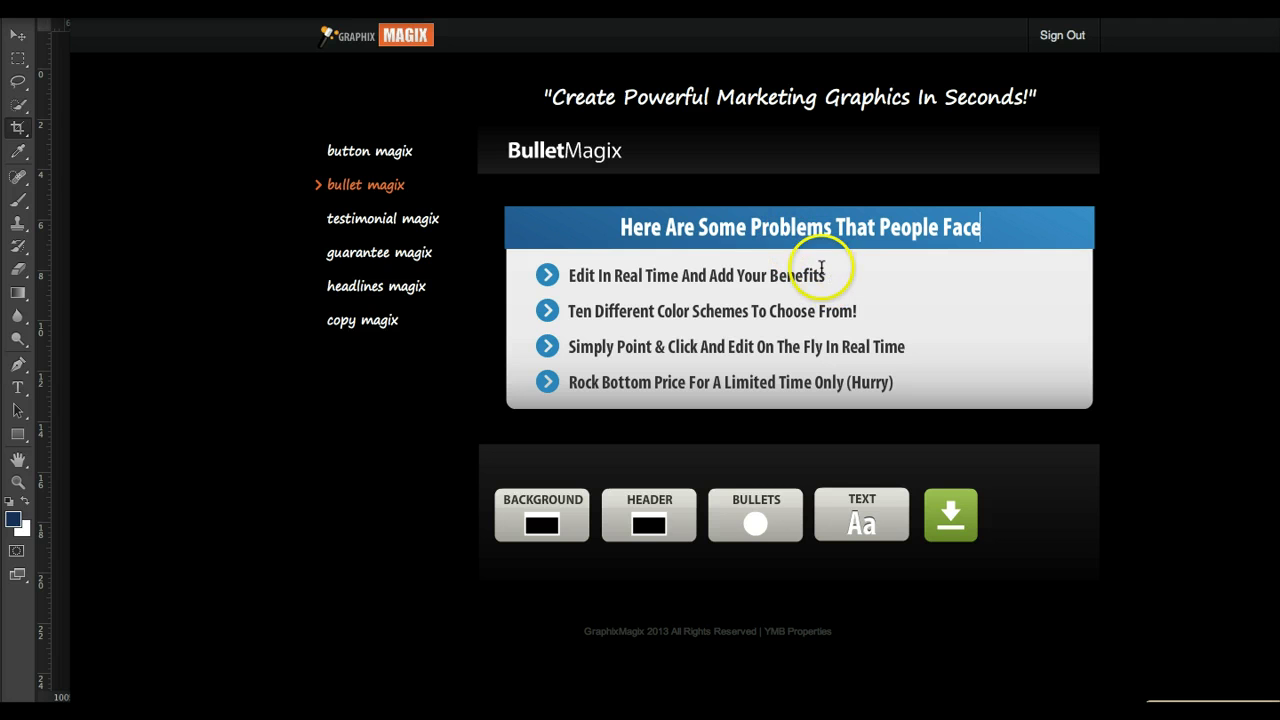
# Replace the header word "Problems" with "BENEFITS".
pyautogui.click(787, 229)
pyautogui.doubleClick(787, 229)
pyautogui.write('BENEF')
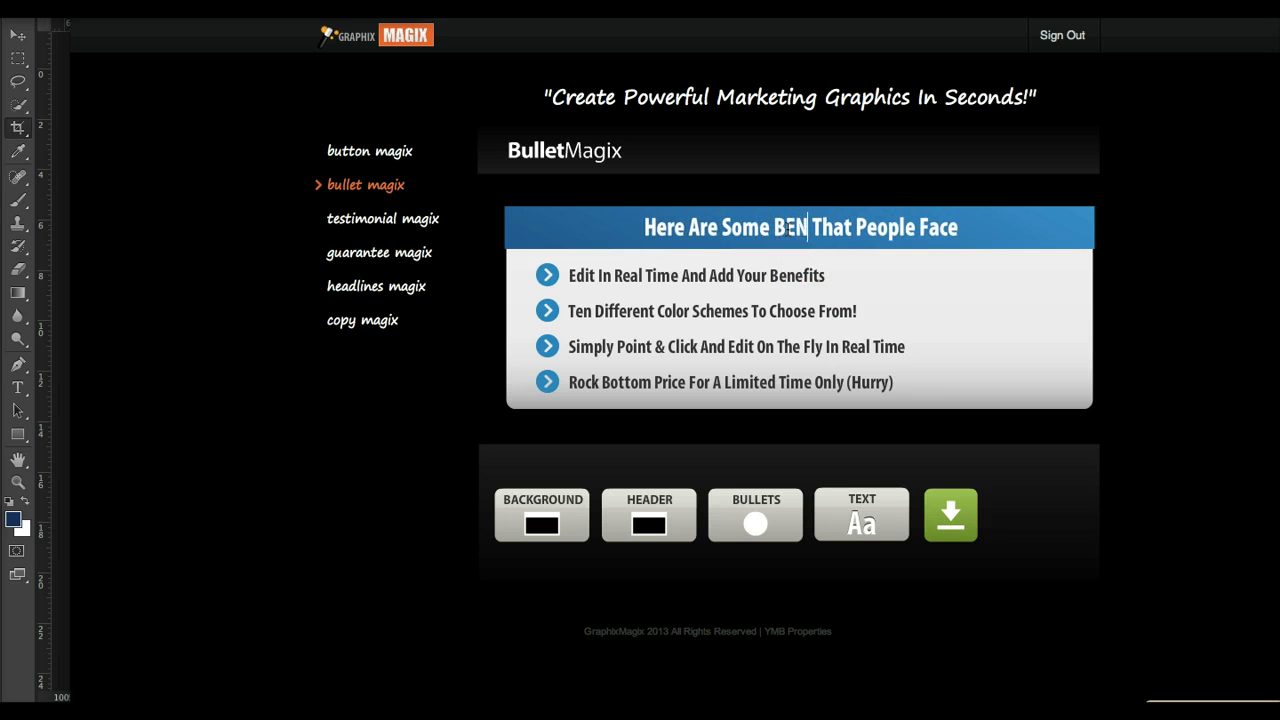
pyautogui.write('ITS')
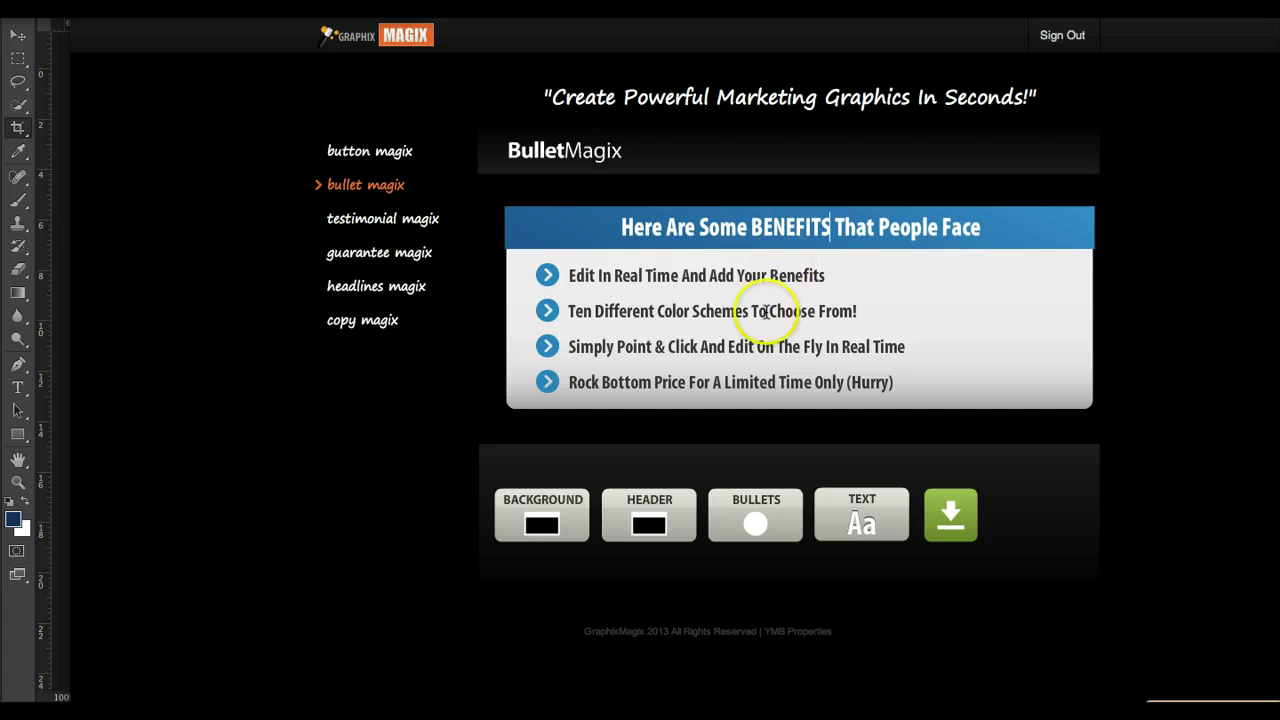